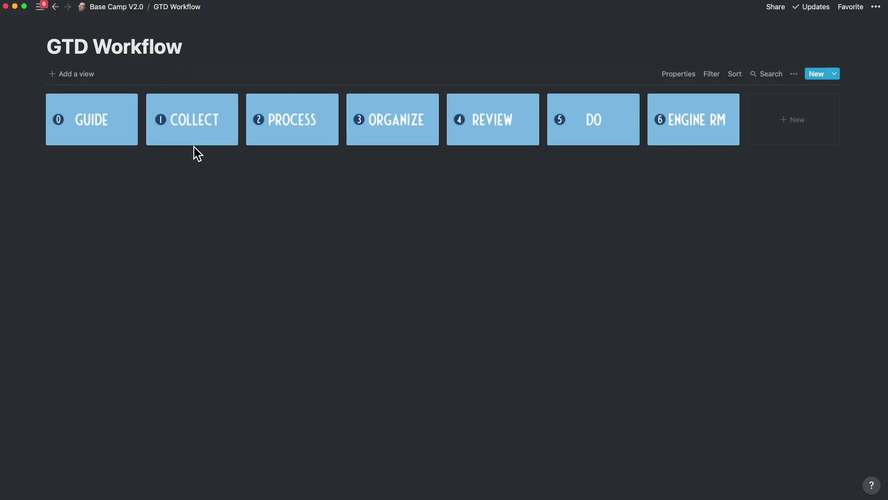
# Open the 1.2 To-Do inbox from the Collect page and add the task "Rebuilding the Website" to the GTD 2.0 Planner.
pyautogui.click(188, 129)
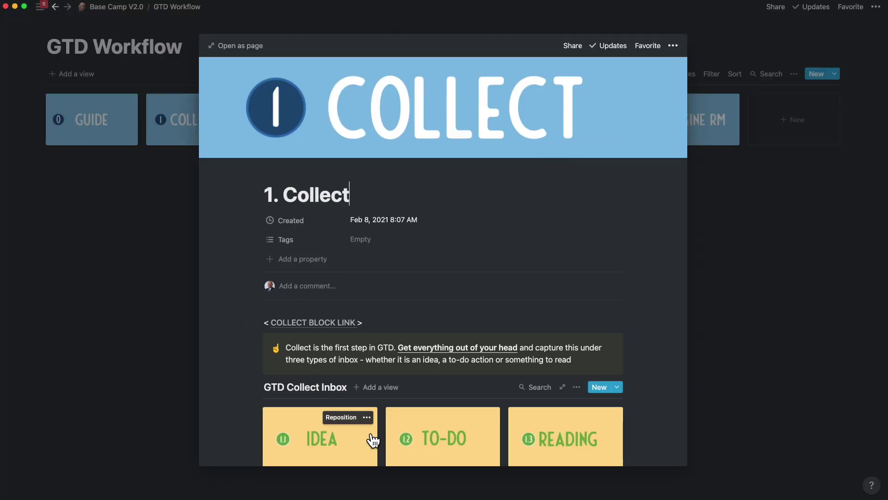
pyautogui.click(419, 437)
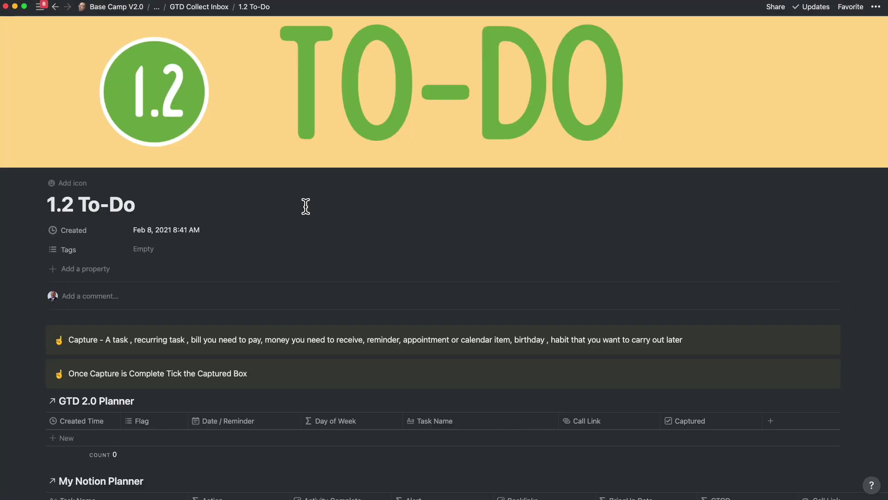
pyautogui.scroll(-1, 303, 212)
pyautogui.click(66, 429)
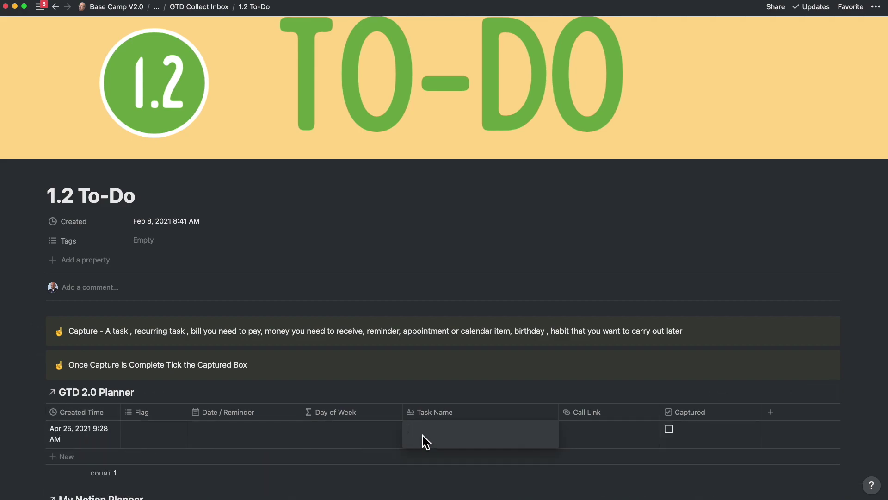
pyautogui.write('Rebuilding the Website')
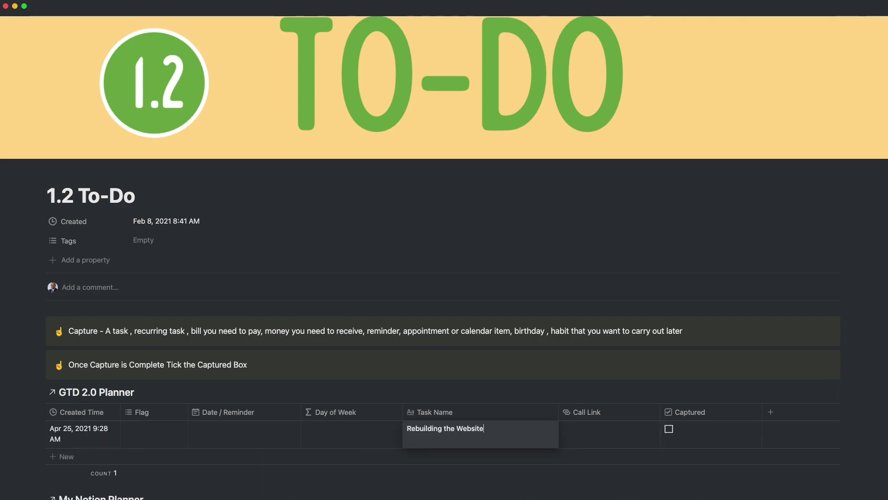
# Insert a gear emoji at the start of the "Rebuilding the Website" task name.
pyautogui.press('ctrl+super+space')
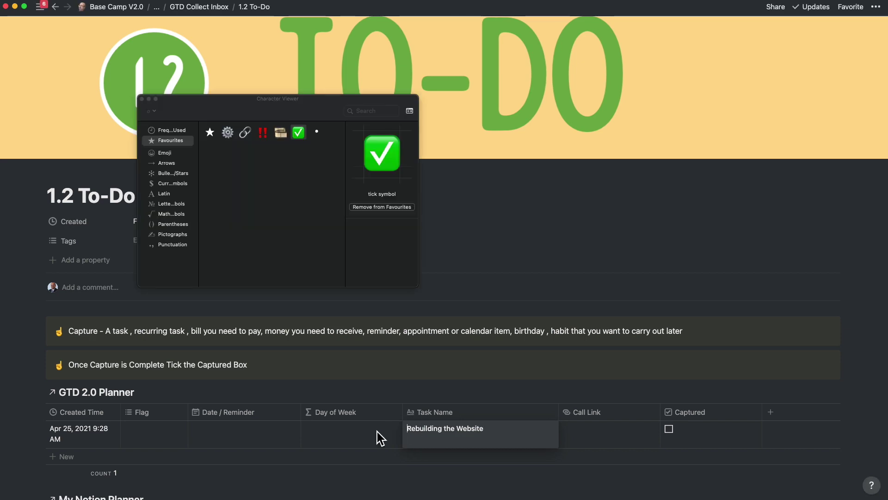
pyautogui.doubleClick(227, 133)
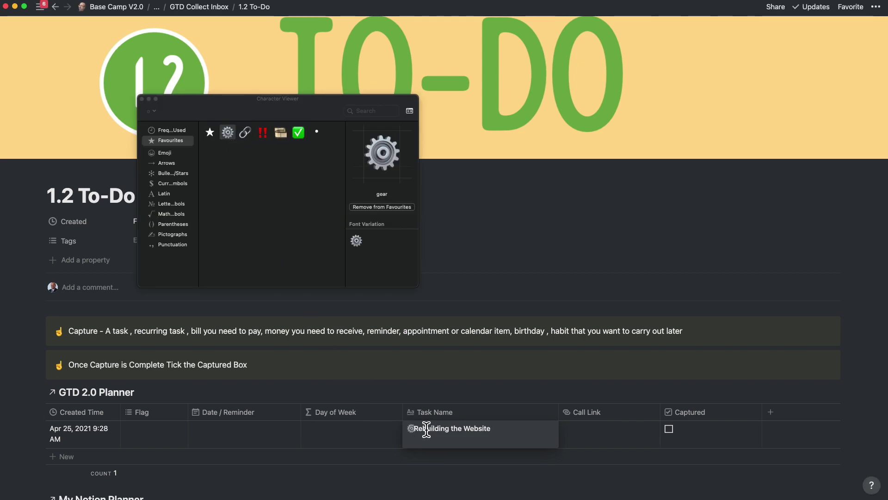
pyautogui.press('Escape')
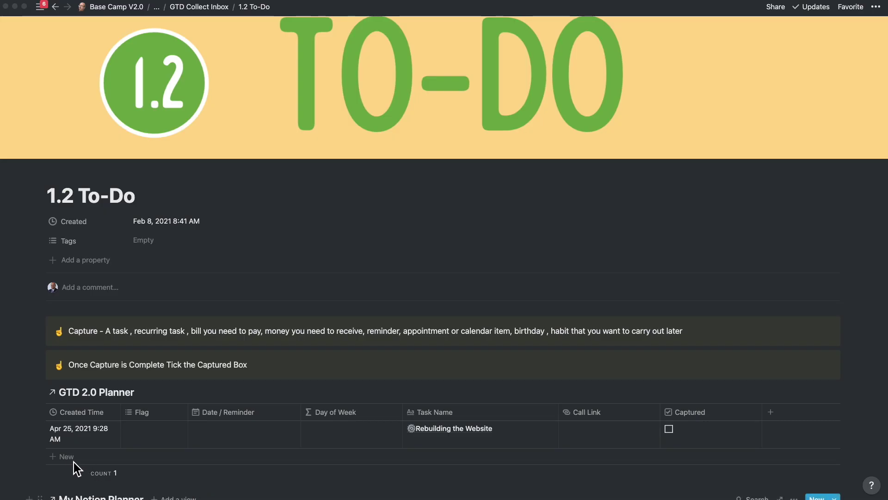
# Add a task named "Purchase and Register a Domain Nam" to the GTD 2.0 Planner.
pyautogui.click(70, 468)
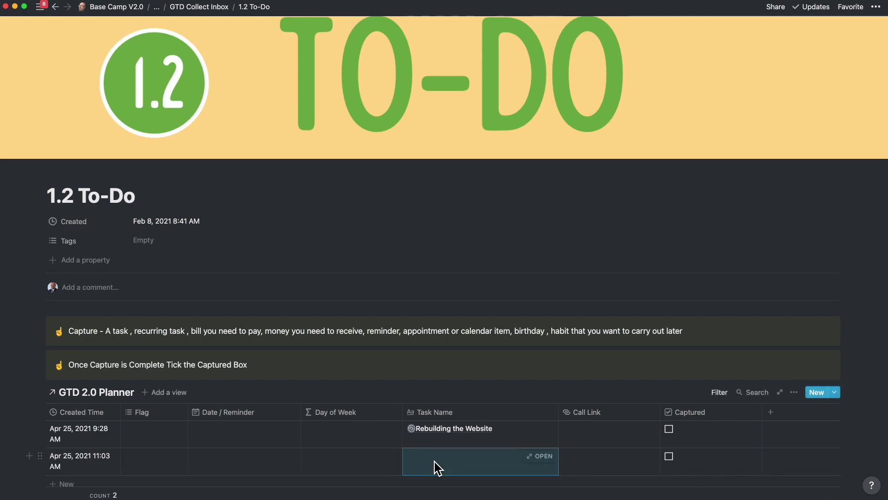
pyautogui.write('Purchase and Register a Domain Nam')
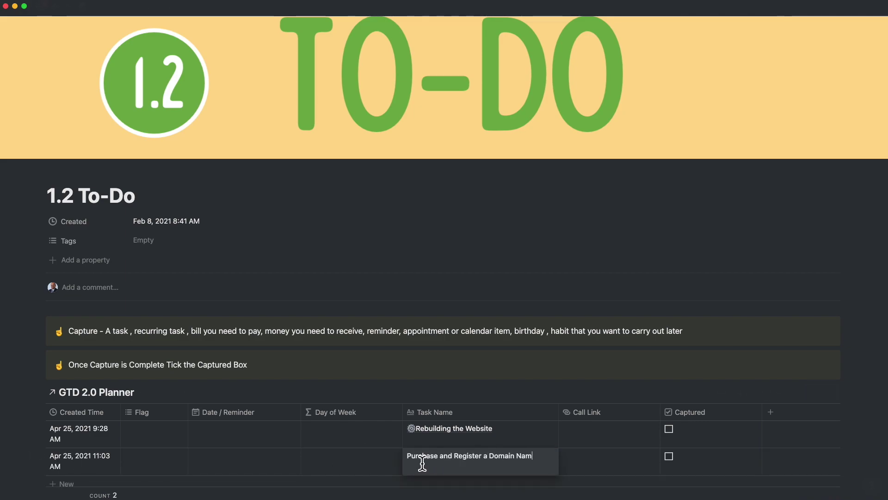
pyautogui.press('Escape')
# Add a task named "Identify a Website Hosting Space" to the GTD 2.0 Planner.
pyautogui.click(32, 482)
pyautogui.write('Identify ')
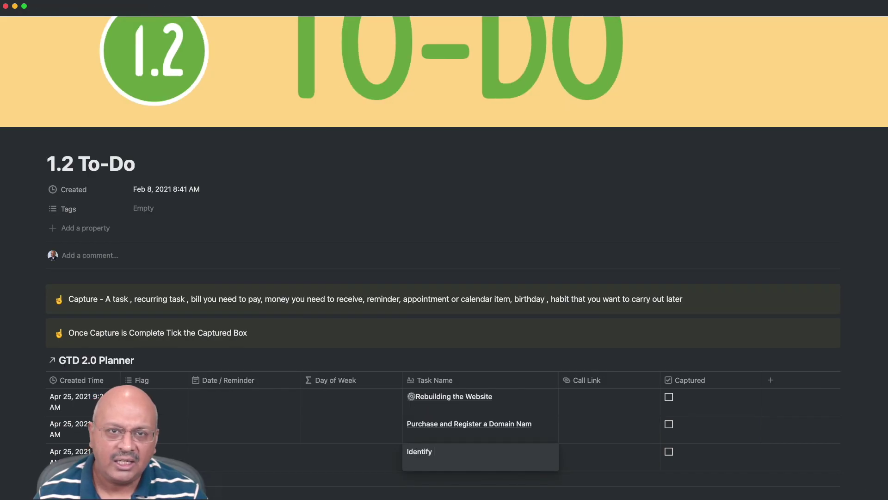
pyautogui.write('a Website Hosting S')
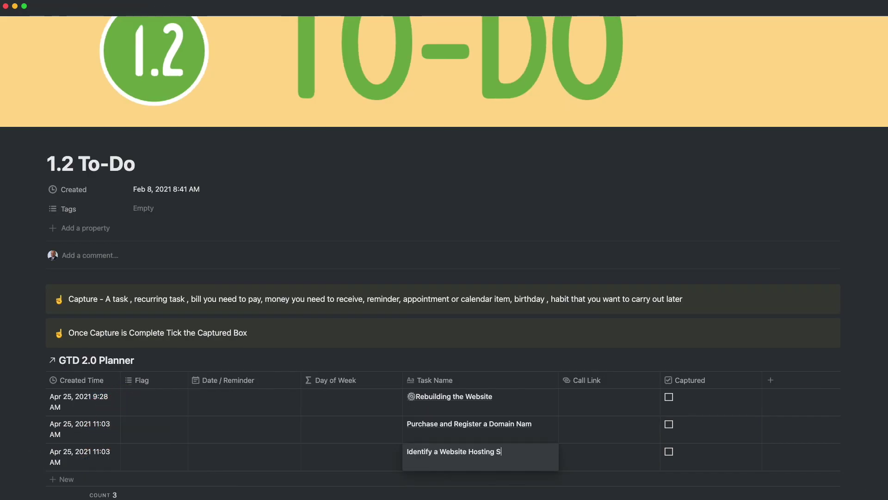
pyautogui.write('pace')
pyautogui.press('Escape')
# Add a task named "Identify a Website Builder" to the GTD 2.0 Planner.
pyautogui.click(426, 479)
pyautogui.write('Identify a We')
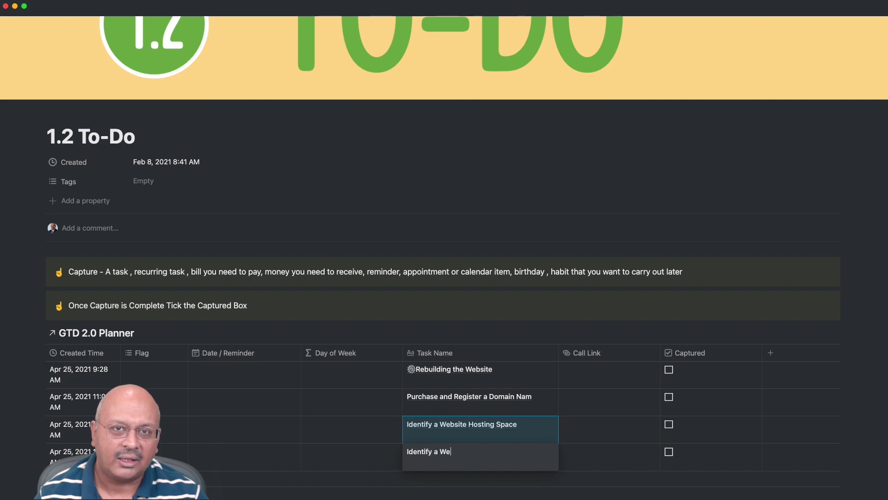
pyautogui.write('bsite Builder')
pyautogui.press('Escape')
# Add a task named "Define your branding - Logo , Template , Font, Colour Scheme" to the GTD 2.0 Planner.
pyautogui.click(426, 479)
pyautogui.write('Defi')
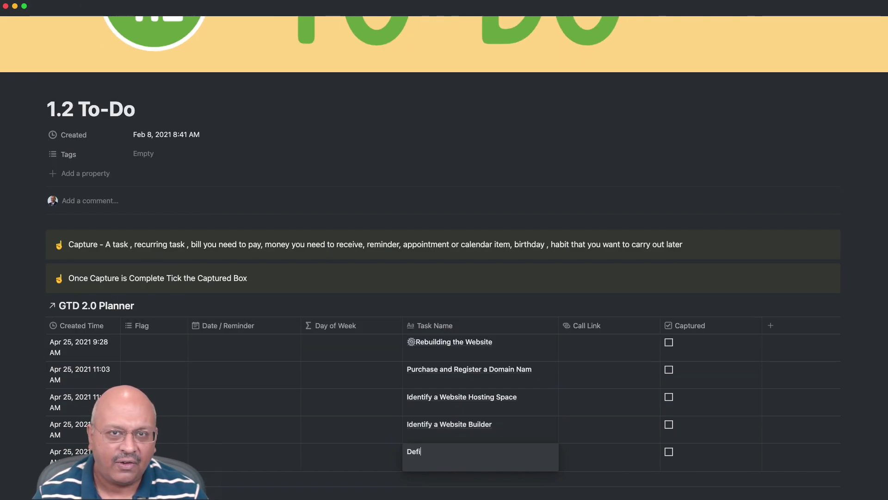
pyautogui.write('ne your branding - Logo ')
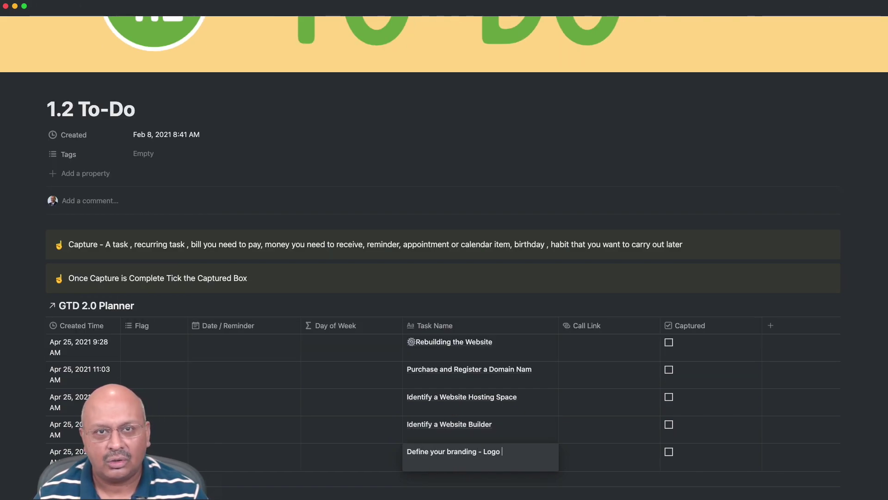
pyautogui.write(', Template , Font, Co')
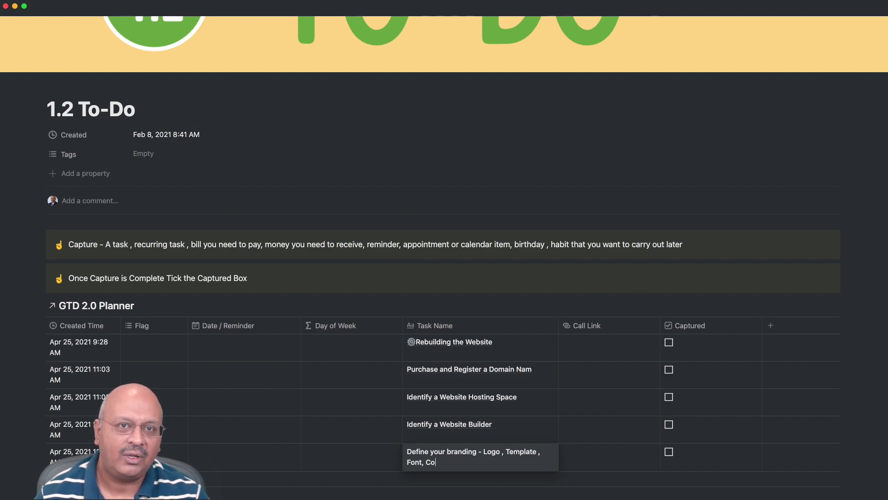
pyautogui.write('lour Scheme')
pyautogui.press('Escape')
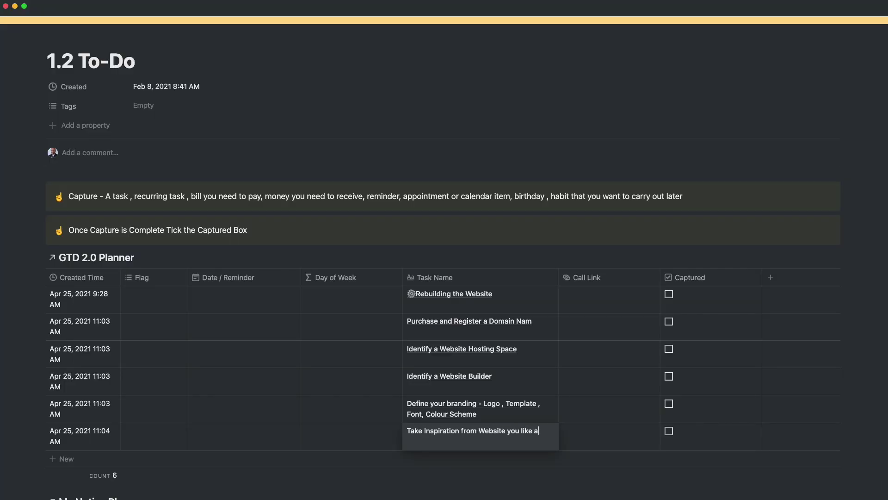
# Add the tasks "Take Inspiration from Website you like and Competition" and "User Experience (UX) - User Flows, and Develop Wireframe.".
pyautogui.write('tition')
pyautogui.press('Escape')
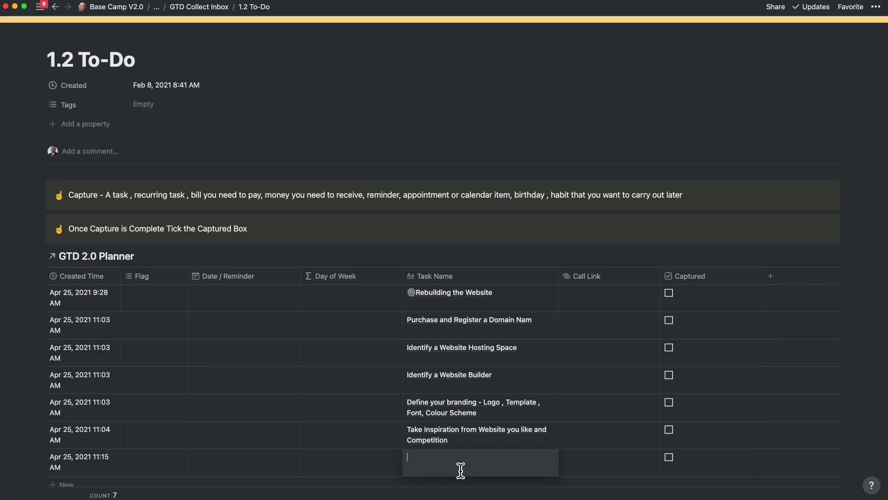
pyautogui.click(378, 472)
# Add a task named "Take inputs from Team" below the User Experience task.
pyautogui.scroll(-1, 111, 484)
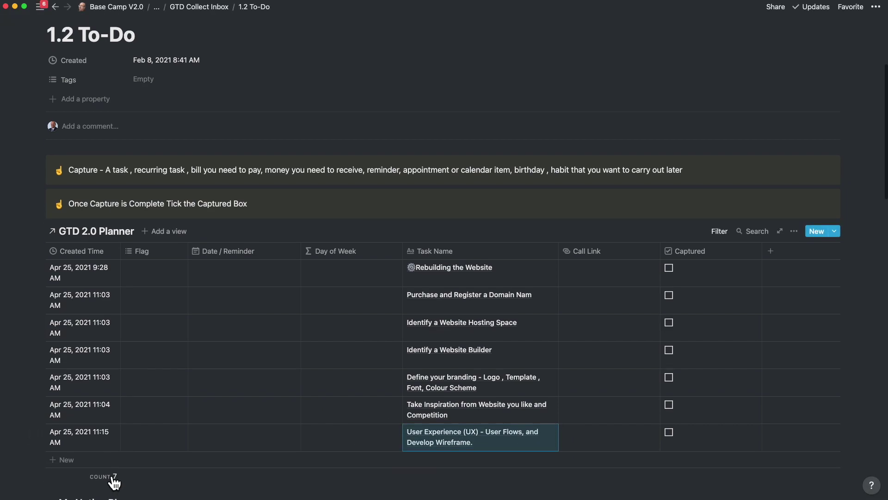
pyautogui.click(79, 464)
pyautogui.write('Take inputs from Team')
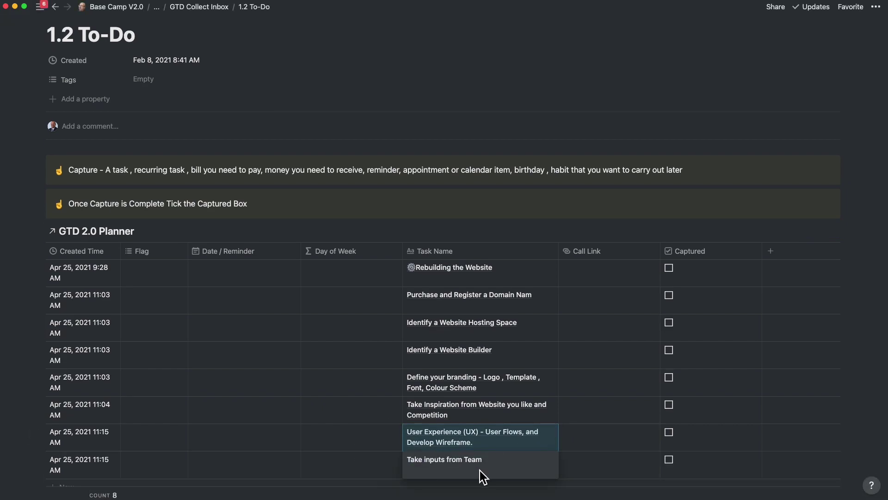
# Add a task named "Transfer Wireframe into Website Builder" to the GTD 2.0 Planner.
pyautogui.click(134, 484)
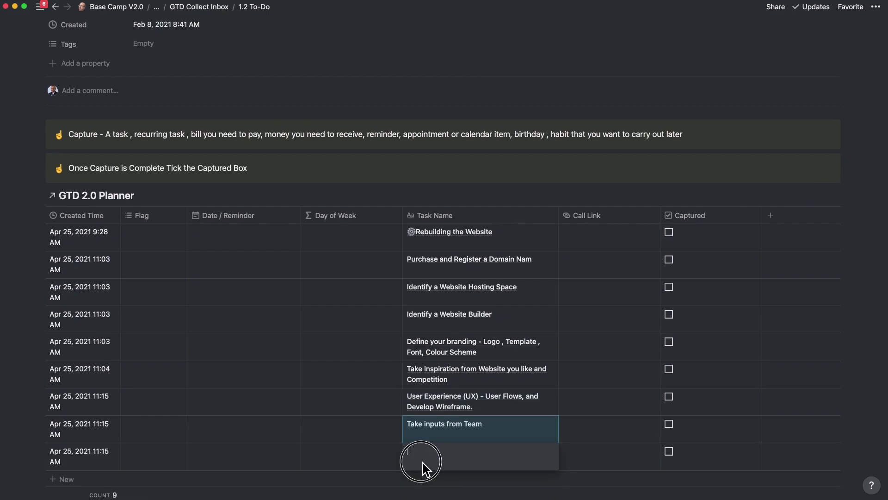
pyautogui.write('Transfer Wireframe into Website Builder')
pyautogui.press('Escape')
# Add a task named "Develop Content for Wireframe" to the GTD 2.0 Planner.
pyautogui.scroll(-1, 181, 450)
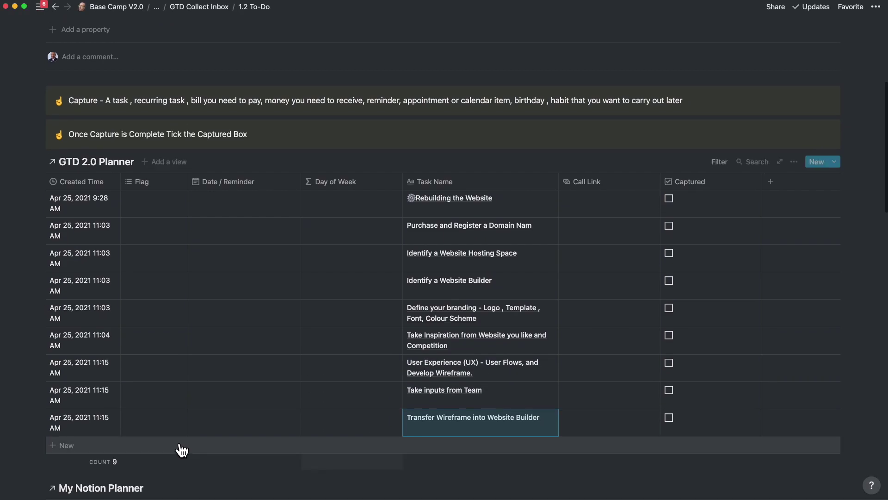
pyautogui.click(181, 450)
pyautogui.write('Develop Content for Wireframe')
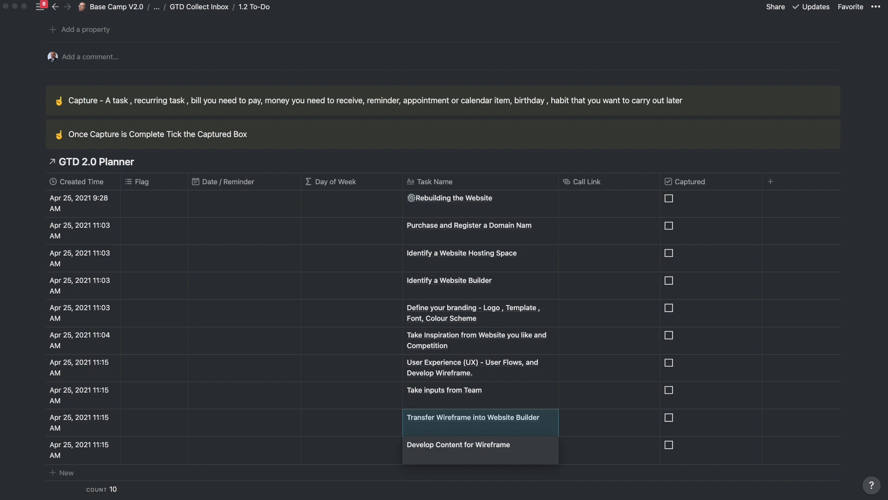
# Add the task "Take inputs from Team - Wire Frame" and rename the earlier team inputs task "Take inputs from Team - UX".
pyautogui.click(73, 476)
pyautogui.write('Take inputs from Team - Wire Frame')
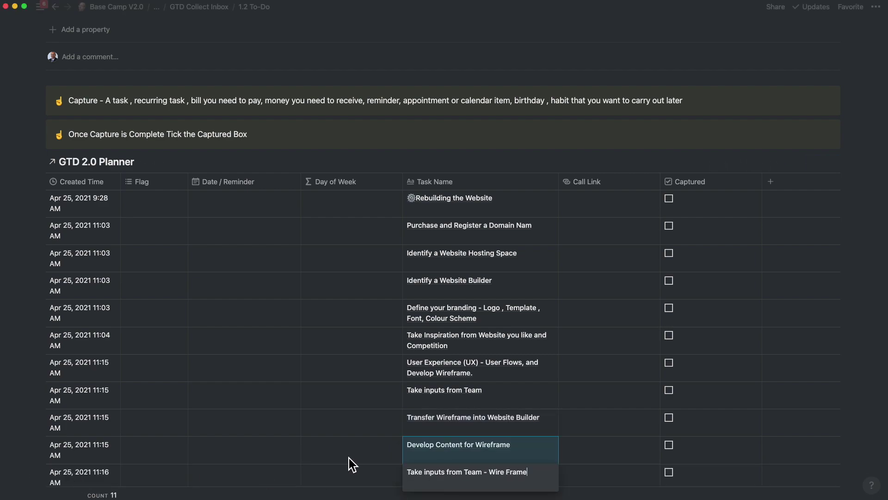
pyautogui.press('Return')
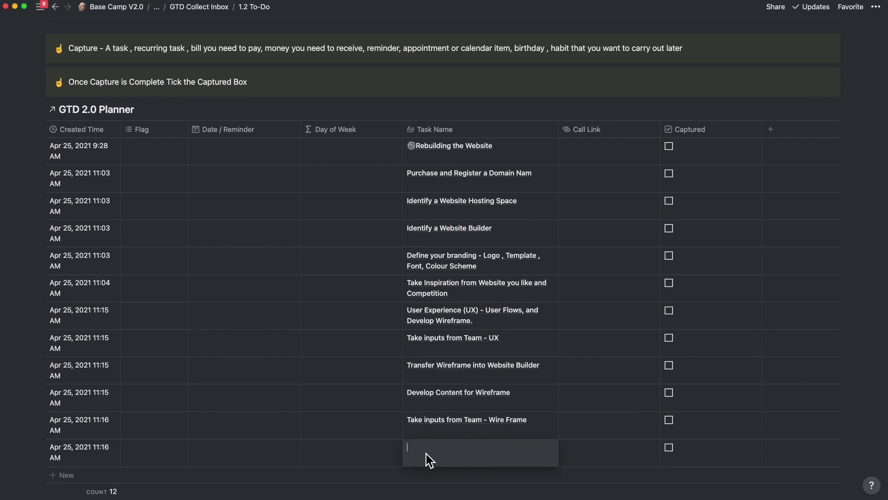
# Add the tasks "Identify Plugins required for Custom Experience" and "Build Custom Experience with Plugins, CSS, Java and HTML".
pyautogui.write('Identify Plugins required for Custom Experience')
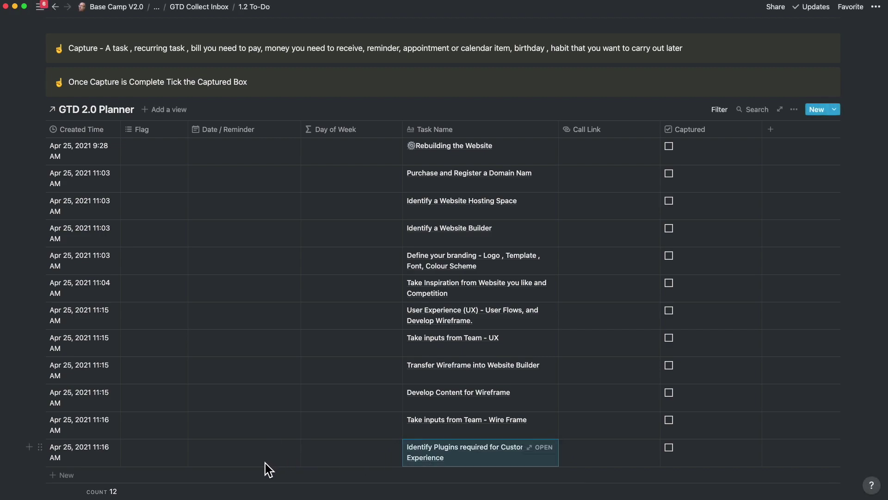
pyautogui.click(69, 475)
pyautogui.write('Build Custom Experience with Plugins, CSS, Java and HTML')
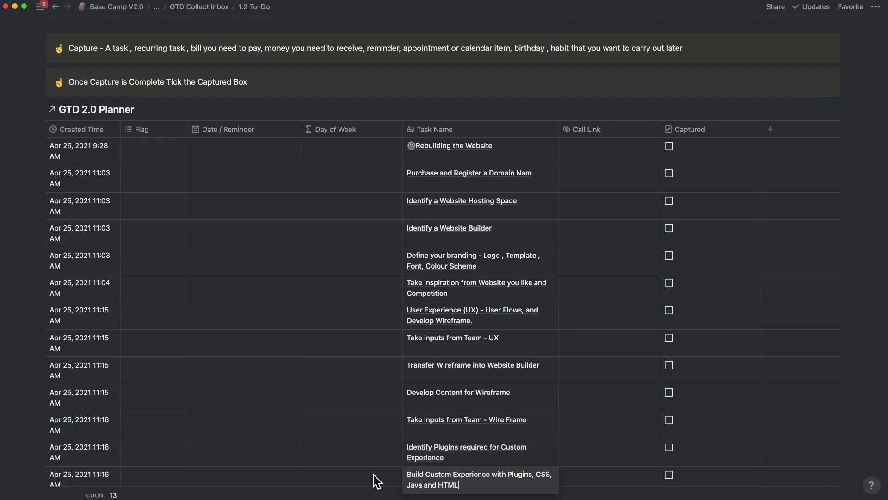
pyautogui.press('Escape')
# Add a task named "Test and Modify for Responsive Design" to the GTD 2.0 Planner.
pyautogui.scroll(-3, 372, 476)
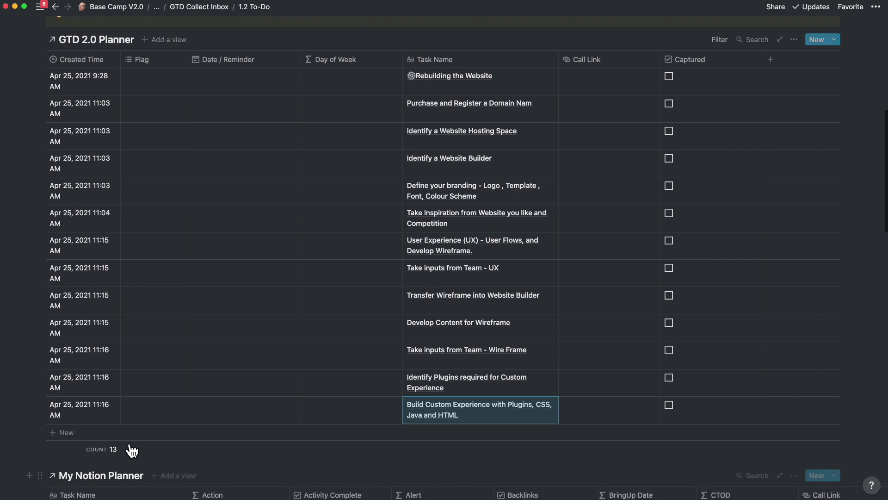
pyautogui.click(78, 434)
pyautogui.press('Escape')
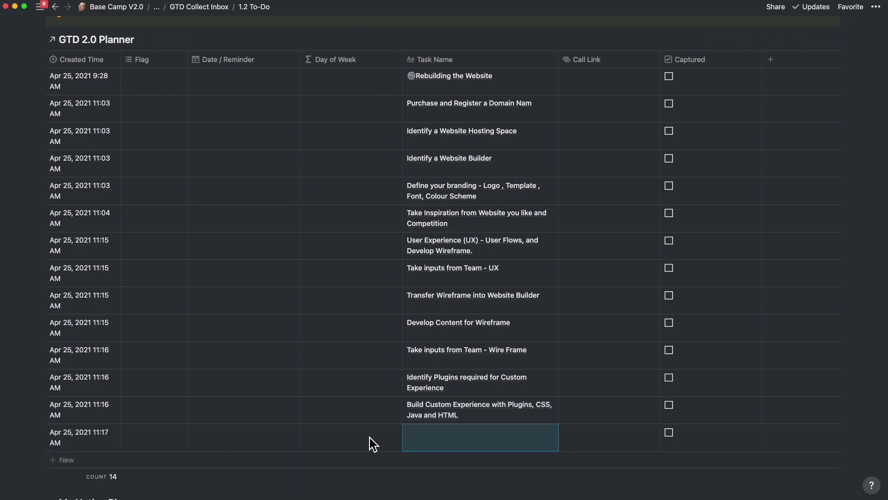
pyautogui.click(476, 437)
pyautogui.write('Test and Modify for Responsive Design')
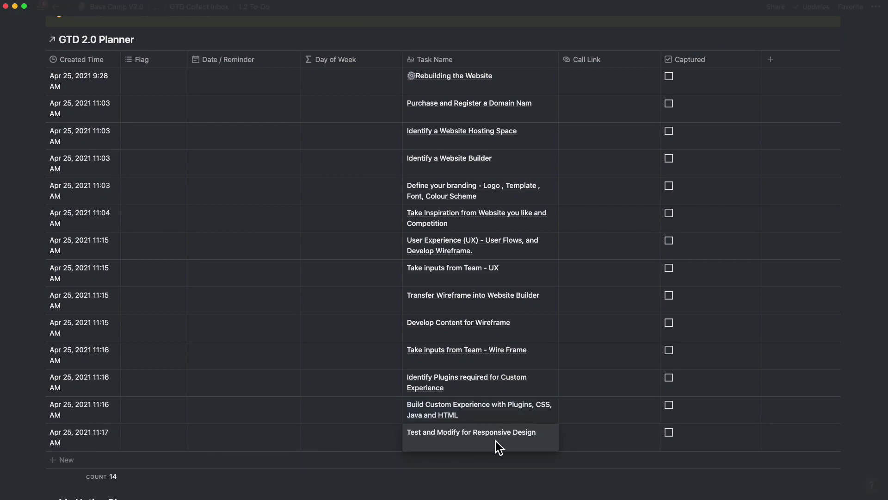
# Add a task named "Take inputs from Team - Final User Testing" to the GTD 2.0 Planner.
pyautogui.click(70, 460)
pyautogui.write('Take inputs from Team -')
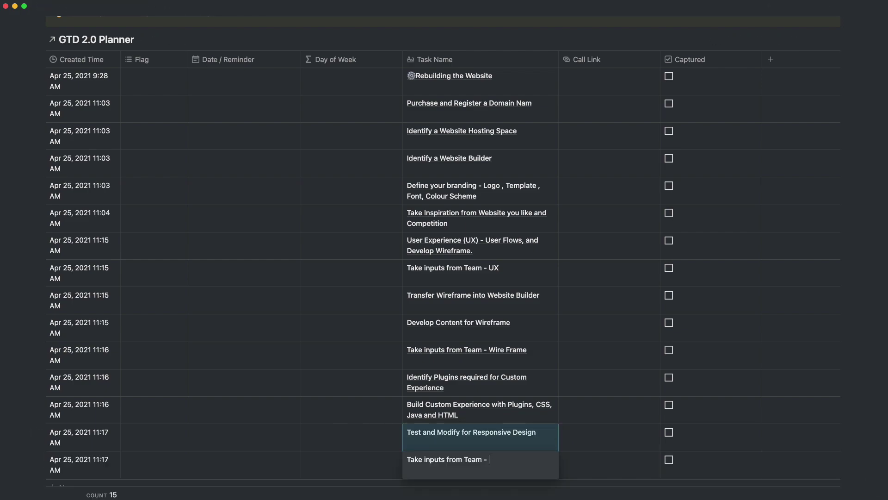
pyautogui.press('Escape')
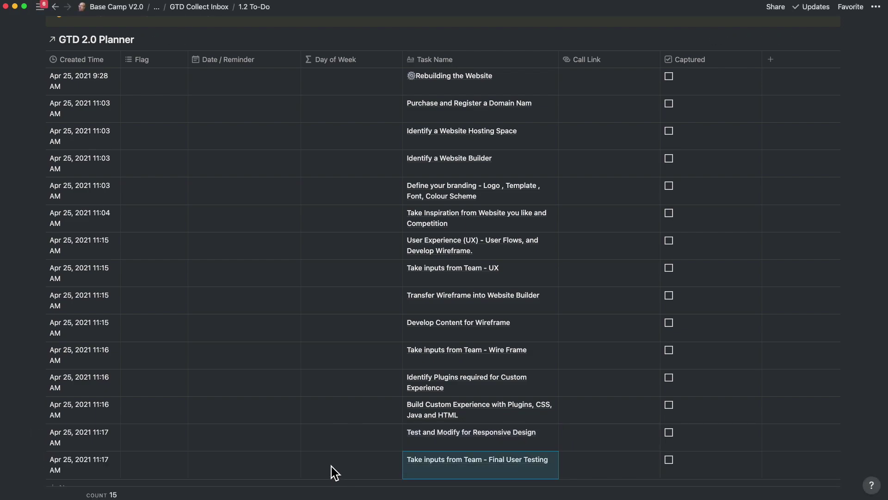
# Add a final task named "Publish Website." to the GTD 2.0 Planner.
pyautogui.scroll(-1, 331, 466)
pyautogui.click(242, 450)
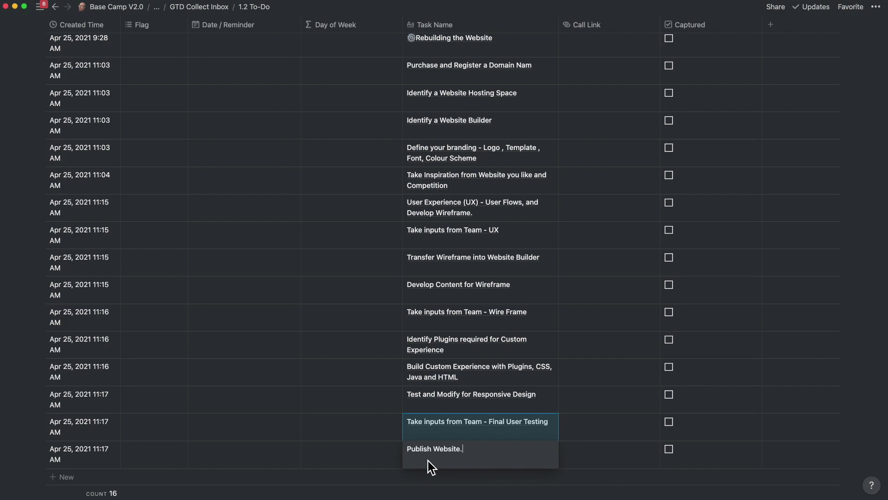
pyautogui.press('Escape')
# Mark the website tasks in the GTD 2.0 Planner as Captured, working down the list from "Rebuilding the Website".
pyautogui.scroll(1, 652, 85)
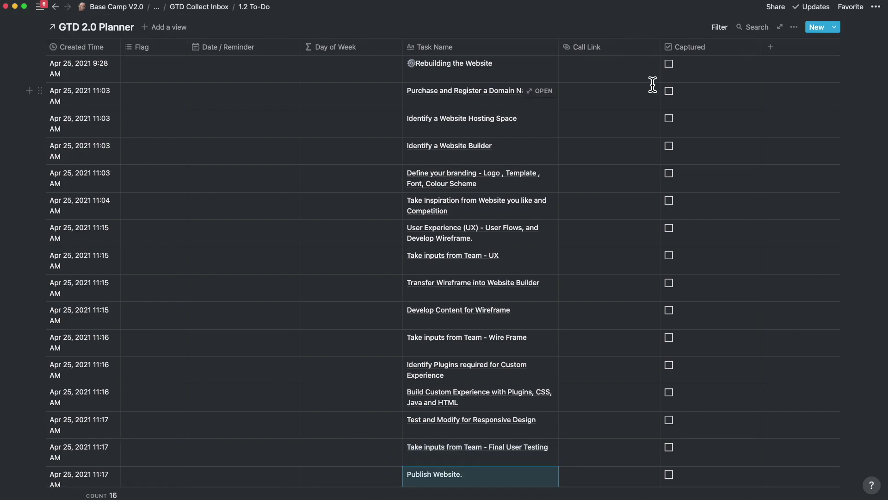
pyautogui.scroll(-6, 672, 67)
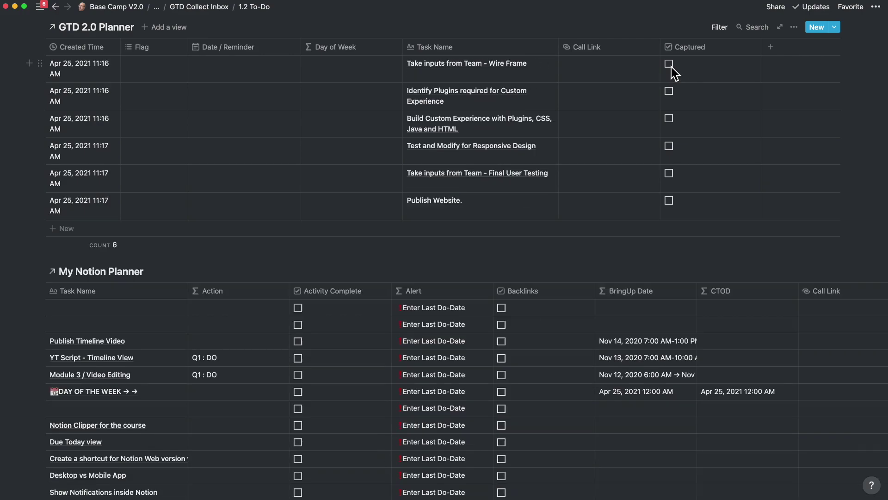
pyautogui.scroll(-3, 671, 67)
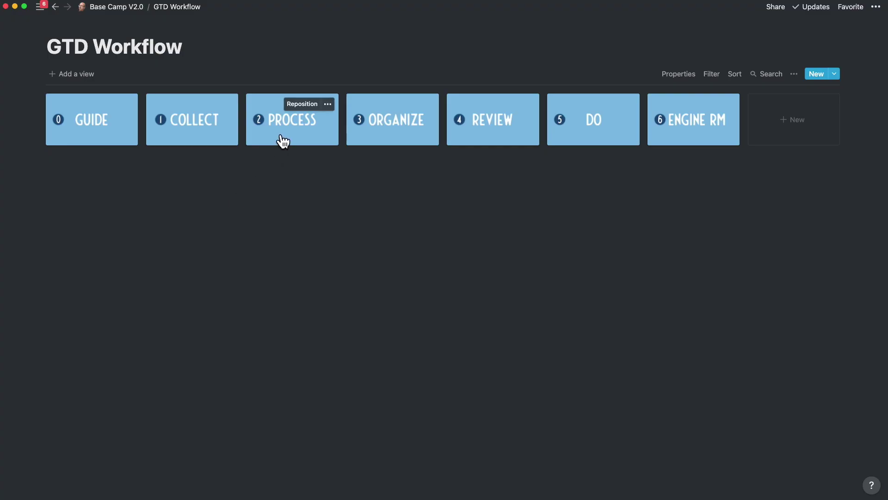
# Open the full 2.1 To-Do page from the Process Factory, open the "Rebuilding the Website" page and enter "Project" in it.
pyautogui.click(280, 137)
pyautogui.click(236, 43)
pyautogui.click(92, 430)
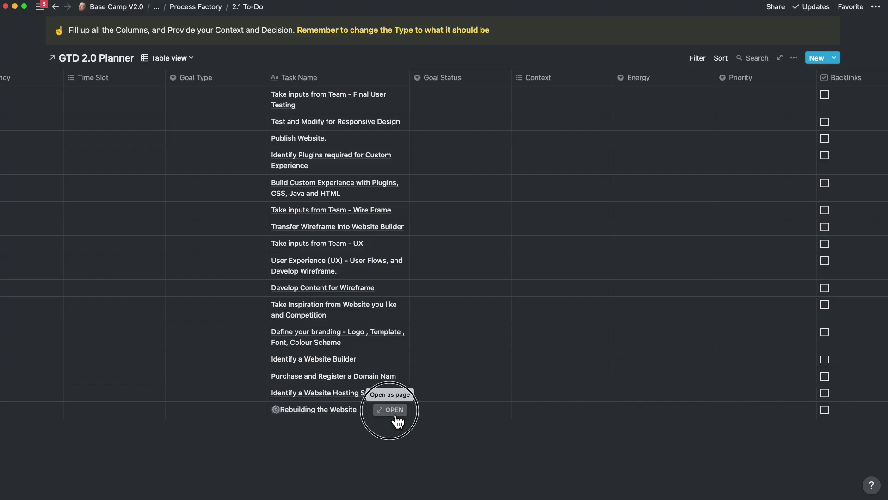
pyautogui.click(392, 412)
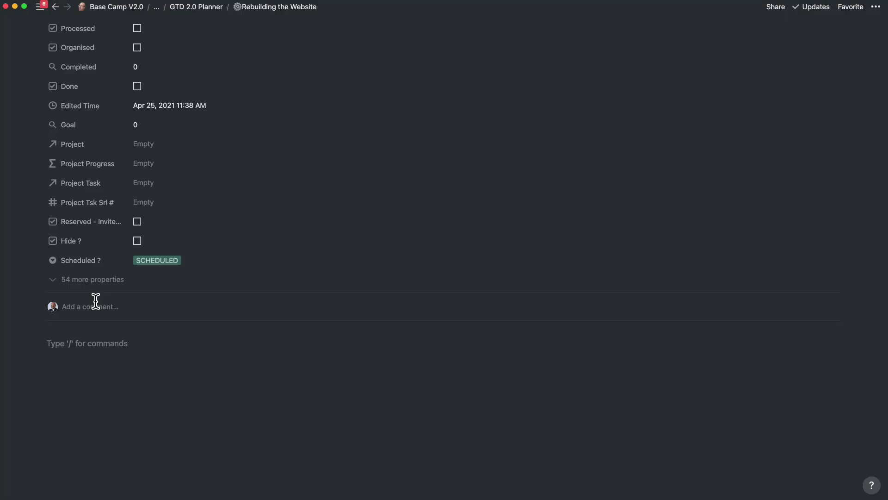
pyautogui.write('Project')
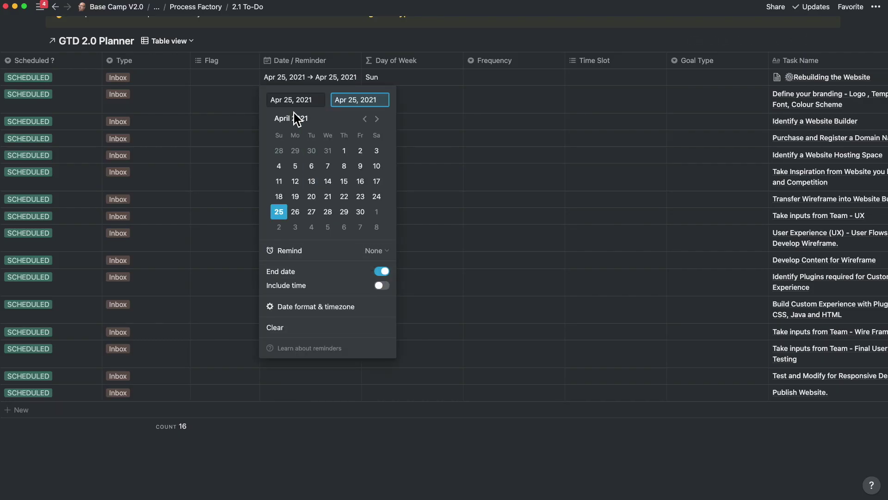
# Set the date range of "Rebuilding the Website" to Apr 01, 2021 through May 05, 2021.
pyautogui.click(293, 102)
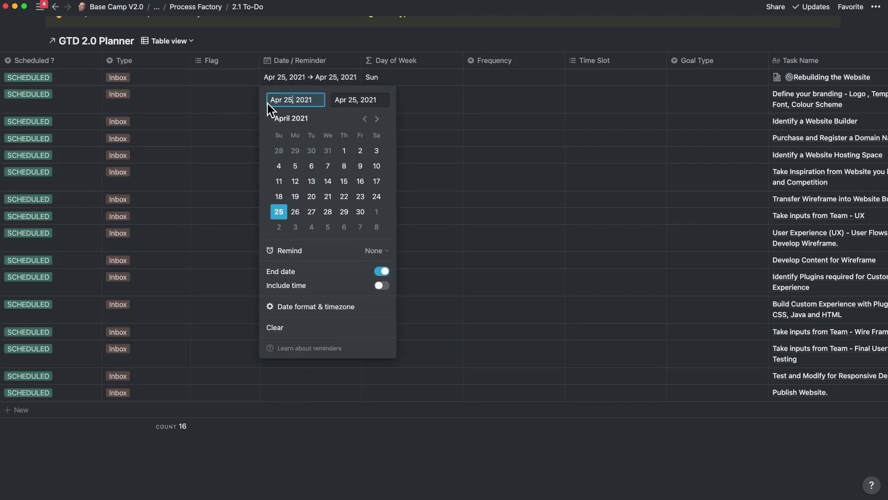
pyautogui.press('BackSpace')
pyautogui.press('BackSpace')
pyautogui.write('1')
pyautogui.click(359, 103)
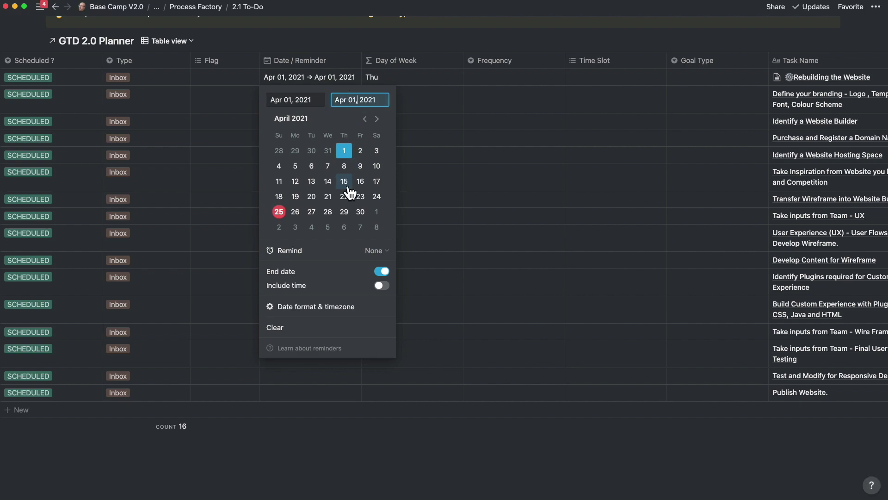
pyautogui.click(334, 230)
pyautogui.click(215, 458)
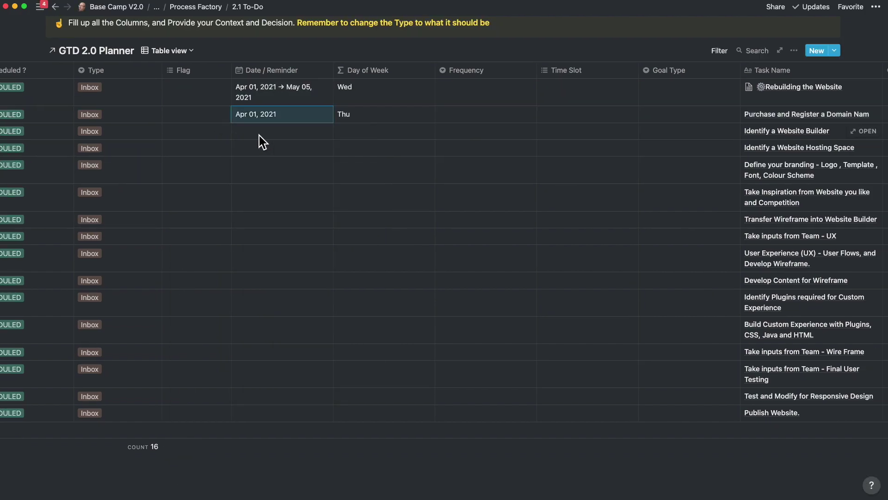
# Date the website builder task Apr 02, the hosting space task Apr 03, and the branding task Apr 03 to Apr 08, 2021.
pyautogui.click(354, 343)
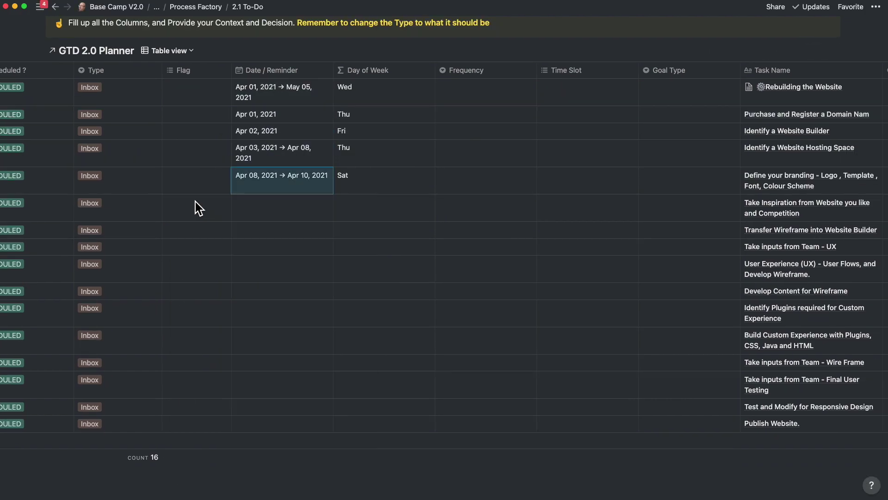
pyautogui.click(282, 152)
pyautogui.click(353, 354)
pyautogui.click(316, 247)
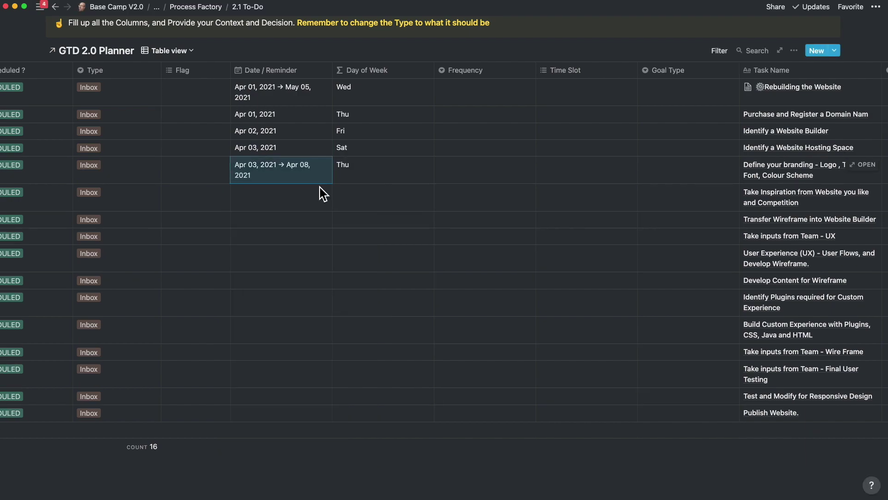
# Date the inspiration task Apr 09 to Apr 10, the wireframe transfer Apr 12 to Apr 13, and the team UX inputs Apr 13, 2021.
pyautogui.click(320, 197)
pyautogui.click(281, 220)
pyautogui.click(267, 320)
pyautogui.click(354, 409)
pyautogui.click(281, 197)
pyautogui.click(209, 204)
pyautogui.click(278, 236)
pyautogui.click(282, 320)
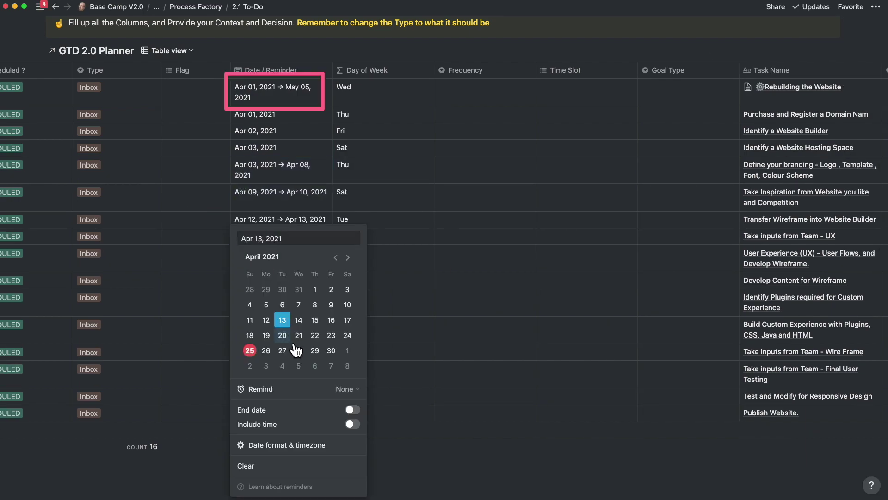
# Date the User Experience task Apr 11 to Apr 12, Develop Content Apr 19 to Apr 22, and Identify Plugins Apr 22, 2021.
pyautogui.click(245, 282)
pyautogui.click(266, 127)
pyautogui.click(353, 202)
pyautogui.click(273, 236)
pyautogui.click(347, 319)
pyautogui.click(267, 240)
pyautogui.click(258, 310)
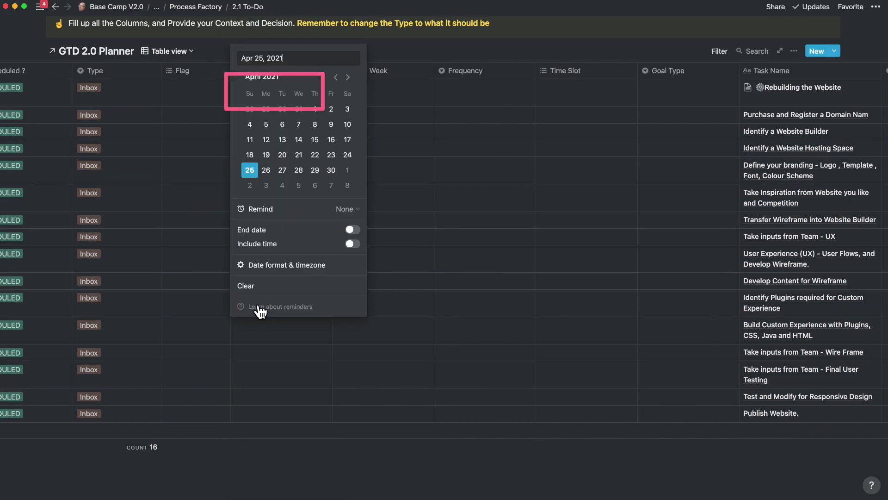
# Date the Build Custom Experience task Apr 23 to Apr 28 and "Take inputs from Team - Wire Frame" Apr 22, 2021.
pyautogui.click(277, 331)
pyautogui.click(331, 183)
pyautogui.click(353, 258)
pyautogui.click(299, 197)
pyautogui.click(668, 267)
pyautogui.click(277, 352)
pyautogui.click(315, 199)
pyautogui.click(191, 227)
# Date Final User Testing May 01 to May 03, Test and Modify May 02 to May 05, and Publish Website May 04 to May 05, 2021.
pyautogui.click(277, 375)
pyautogui.click(353, 301)
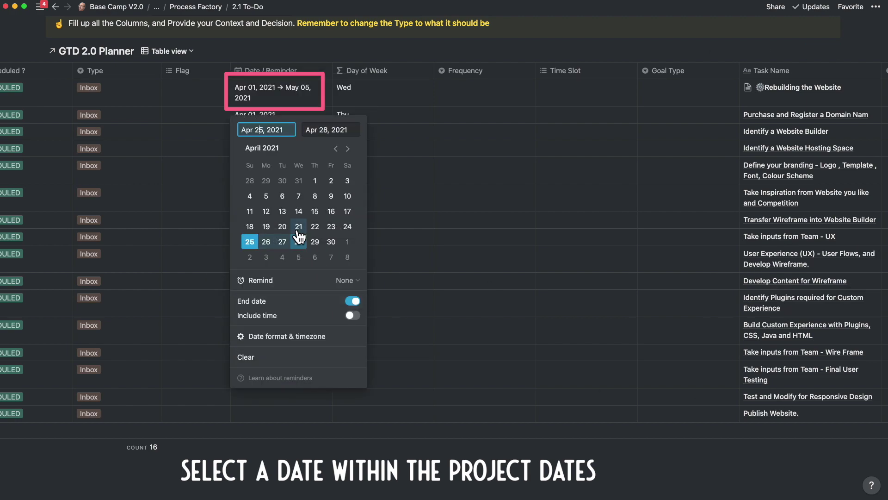
pyautogui.click(299, 242)
pyautogui.click(348, 242)
pyautogui.click(277, 398)
pyautogui.click(353, 318)
pyautogui.click(250, 213)
pyautogui.click(299, 212)
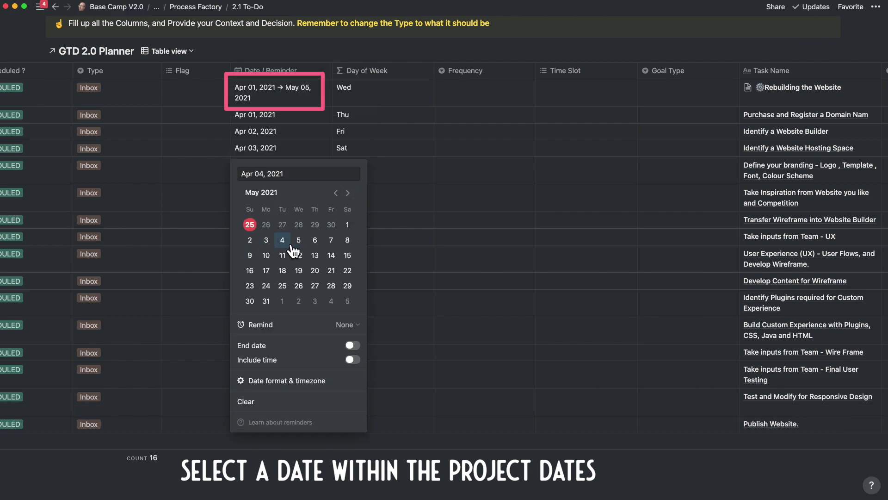
# Set the Frequency of the domain name purchase task to Non Recurring and fill it down to the remaining website tasks.
pyautogui.click(471, 118)
pyautogui.click(471, 118)
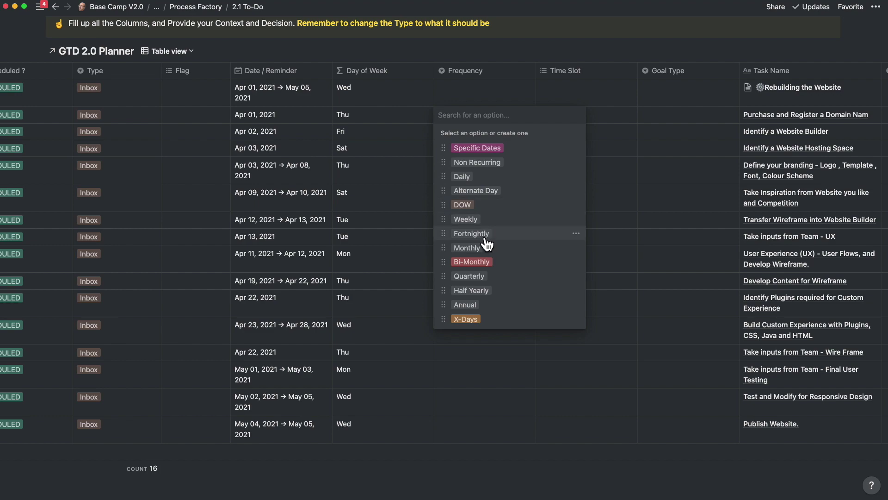
pyautogui.click(475, 162)
pyautogui.press('Down')
pyautogui.hotkey('shift', 'Down')
pyautogui.hotkey('shift', 'Down')
pyautogui.hotkey('shift', 'Down')
pyautogui.hotkey('shift', 'Down')
pyautogui.hotkey('shift', 'Down')
pyautogui.hotkey('shift', 'Down')
pyautogui.hotkey('shift', 'Down')
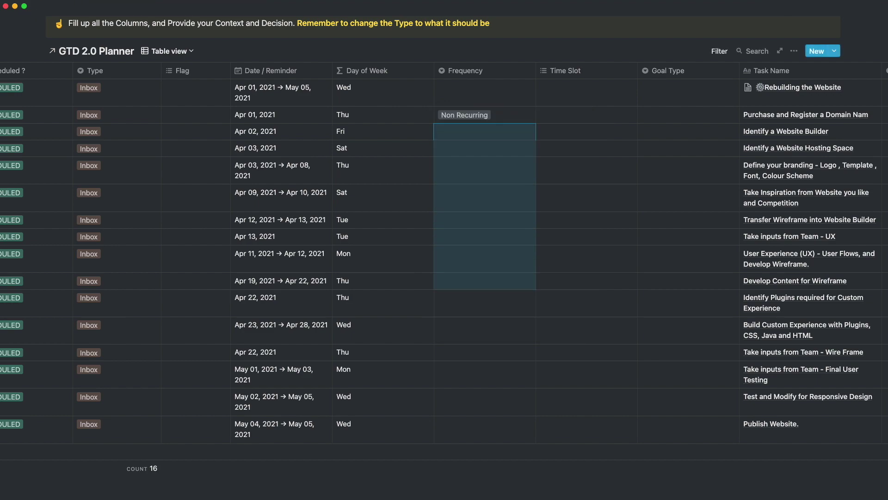
pyautogui.hotkey('shift', 'Down')
pyautogui.hotkey('shift', 'Down')
pyautogui.hotkey('shift', 'Down')
pyautogui.hotkey('shift', 'Down')
pyautogui.hotkey('shift', 'Down')
pyautogui.hotkey('shift', 'Down')
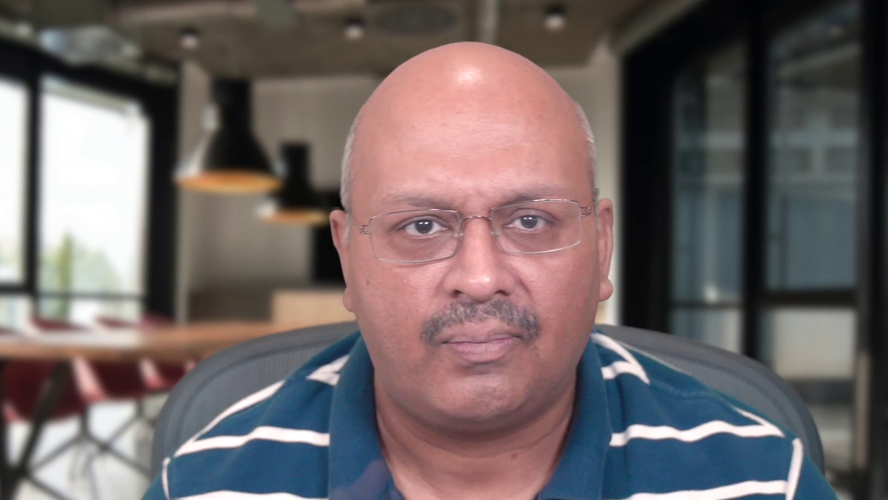
# Copy the Business goal type to all the website tasks.
pyautogui.press('super+c')
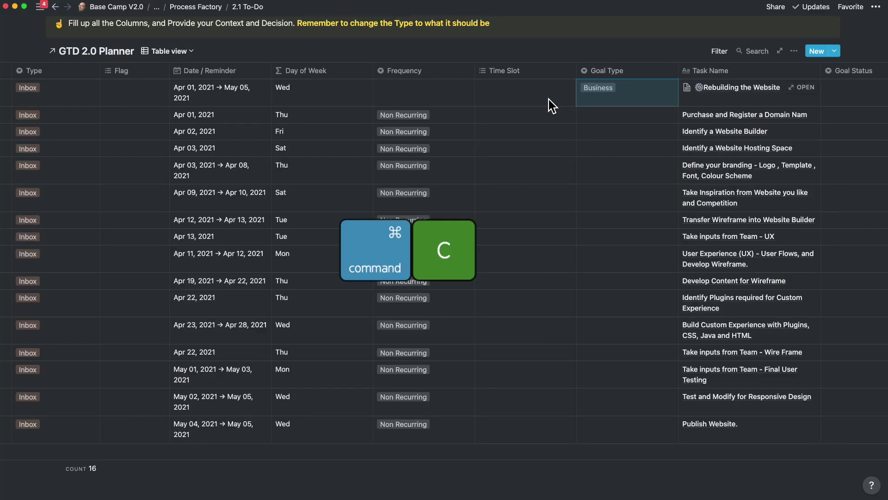
pyautogui.hscroll(5, 550, 103)
pyautogui.press('super+v')
pyautogui.hscroll(4, 572, 122)
# Set the Goal Status to Started for the project and Completed for the tasks from domain purchase down to User Experience (UX).
pyautogui.click(573, 116)
pyautogui.click(594, 250)
pyautogui.press('super+c')
pyautogui.press('Down')
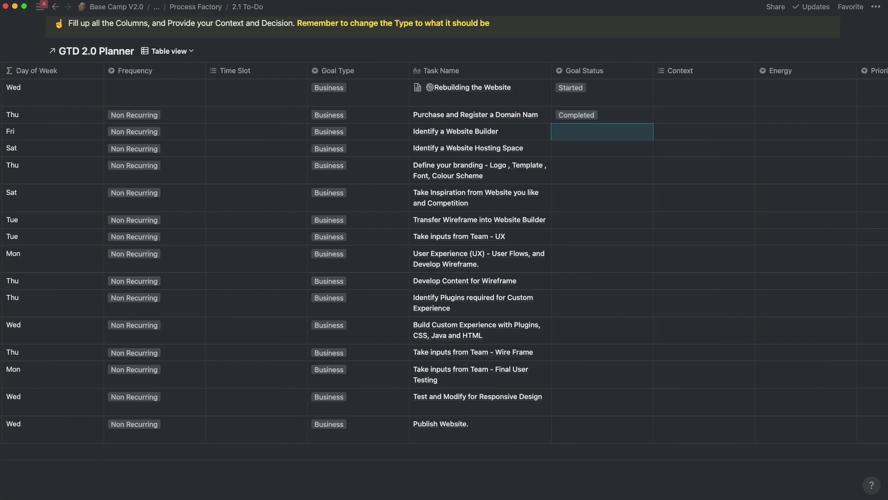
pyautogui.press('super+v')
pyautogui.press('Down')
pyautogui.press('super+v')
pyautogui.press('Down')
pyautogui.press('super+v')
pyautogui.press('Down')
pyautogui.press('super+v')
pyautogui.press('Left')
pyautogui.press('Left')
pyautogui.press('Left')
pyautogui.press('Left')
pyautogui.press('Left')
pyautogui.press('Left')
pyautogui.press('Right')
pyautogui.press('Right')
pyautogui.press('Right')
pyautogui.press('Right')
pyautogui.press('Right')
pyautogui.press('Right')
pyautogui.press('Down')
pyautogui.press('Down')
pyautogui.press('Down')
pyautogui.press('Down')
pyautogui.press('Down')
pyautogui.press('Down')
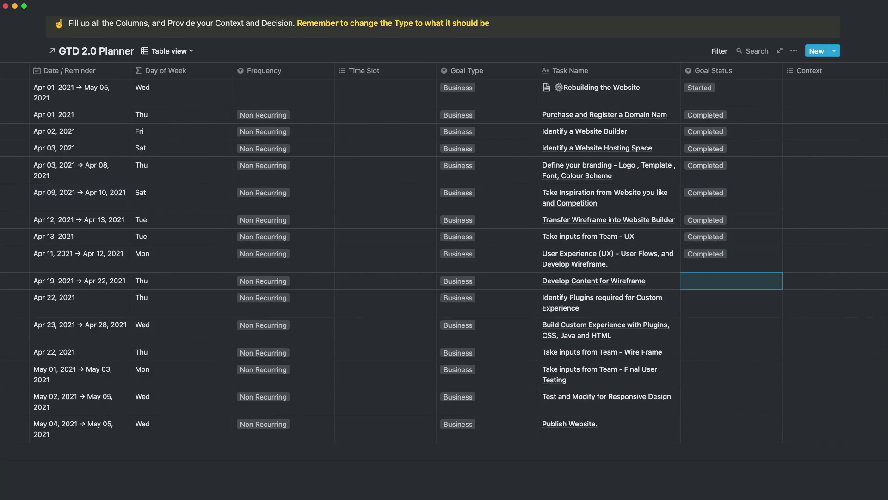
# Set the Goal Status to In Progress for Build Custom Experience, Next Action for Final User Testing, and Not Started for the last two tasks.
pyautogui.press('Return')
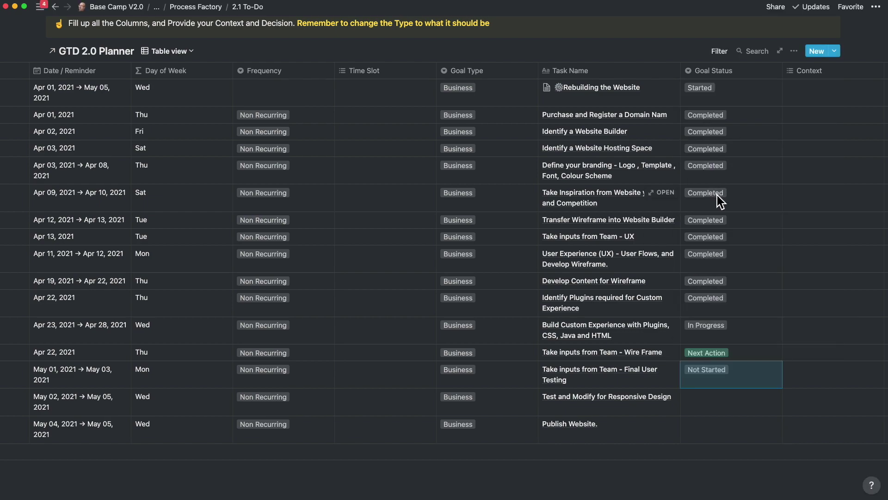
pyautogui.click(717, 196)
pyautogui.press('Escape')
pyautogui.click(721, 399)
pyautogui.press('Down')
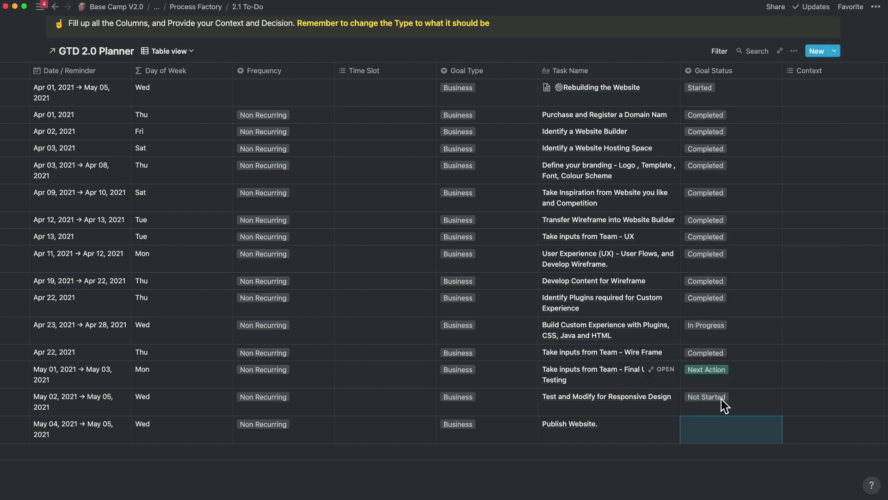
pyautogui.press('super+v')
# Set the Context to Desk for "Rebuilding the Website" and all its tasks.
pyautogui.hscroll(3, 693, 99)
pyautogui.click(693, 99)
pyautogui.press('super+v')
pyautogui.hscroll(3, 704, 92)
# Set the Energy to High Energy for the project and paste it down to all its tasks.
pyautogui.click(703, 92)
pyautogui.click(703, 120)
pyautogui.hotkey('shift', 'Down')
pyautogui.hotkey('shift', 'Down')
pyautogui.hotkey('shift', 'Down')
pyautogui.hotkey('shift', 'Down')
pyautogui.hotkey('shift', 'Down')
pyautogui.hotkey('shift', 'Down')
pyautogui.hotkey('shift', 'Down')
pyautogui.hotkey('shift', 'Down')
pyautogui.hotkey('shift', 'Down')
pyautogui.hotkey('shift', 'Down')
pyautogui.hotkey('shift', 'Down')
pyautogui.hotkey('shift', 'Down')
pyautogui.hotkey('shift', 'Down')
pyautogui.hotkey('shift', 'Down')
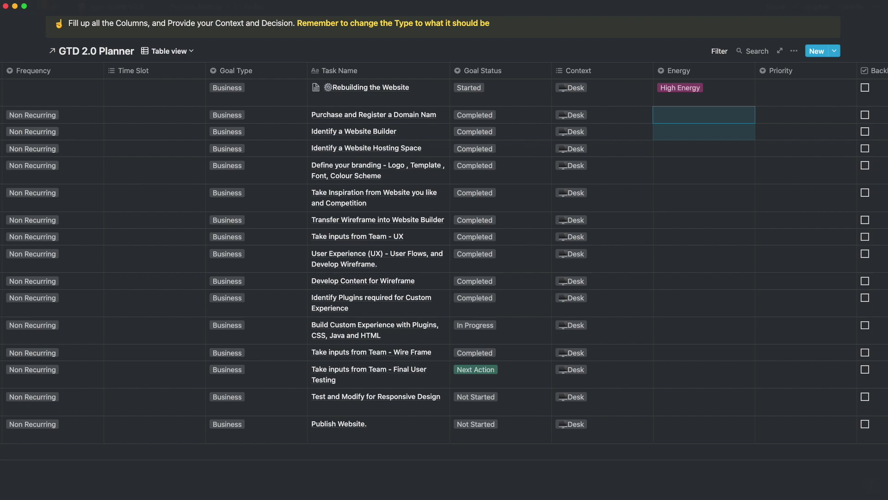
pyautogui.press('super+v')
# Set the Priority to Important - Not Urgent for the project and all its tasks.
pyautogui.click(805, 93)
pyautogui.click(804, 135)
pyautogui.press('super+v')
pyautogui.hscroll(6, 804, 98)
# Assign two team members under Responsibility for "Rebuilding the Website" and copy the assignment down to all its tasks.
pyautogui.click(807, 93)
pyautogui.click(781, 138)
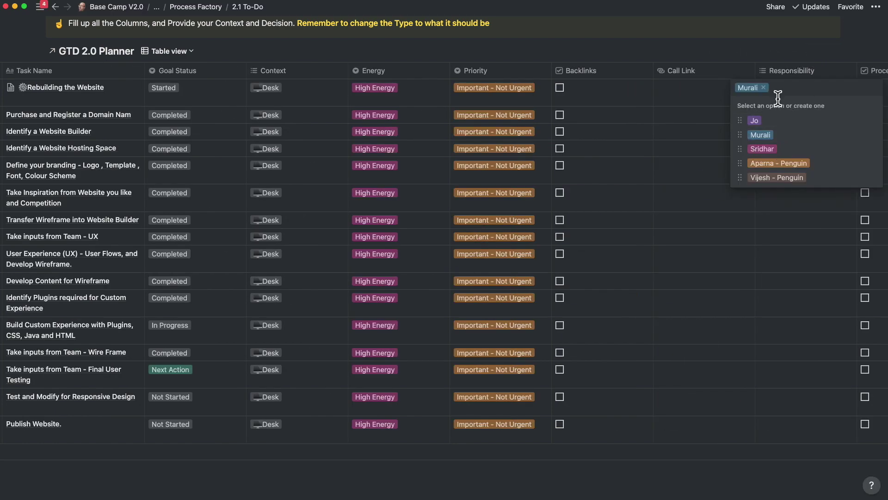
pyautogui.click(779, 121)
pyautogui.click(711, 99)
pyautogui.press('super+c')
pyautogui.press('Down')
pyautogui.hotkey('shift', 'Down')
pyautogui.hotkey('shift', 'Down')
pyautogui.hotkey('shift', 'Down')
pyautogui.hotkey('shift', 'Down')
pyautogui.hotkey('shift', 'Down')
pyautogui.hotkey('shift', 'Down')
pyautogui.hotkey('shift', 'Down')
pyautogui.hotkey('shift', 'Down')
pyautogui.hotkey('shift', 'Down')
pyautogui.hotkey('shift', 'Down')
pyautogui.hotkey('shift', 'Down')
pyautogui.hotkey('shift', 'Down')
pyautogui.hotkey('shift', 'Down')
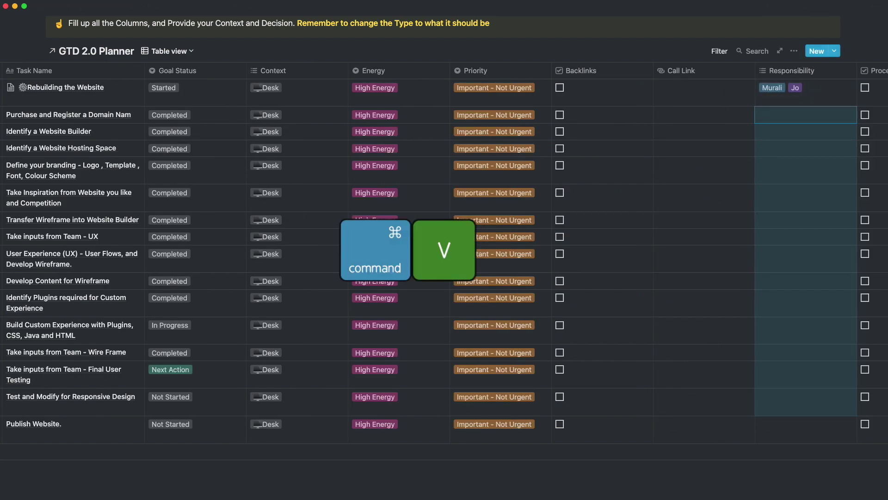
pyautogui.hotkey('shift', 'Down')
pyautogui.press('super+v')
# Tick Processed for the website tasks, working down the list.
pyautogui.press('Right')
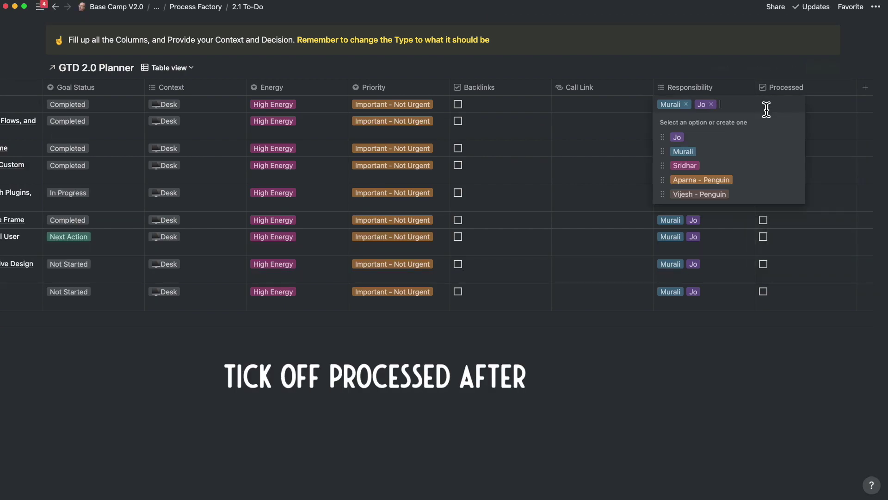
pyautogui.press('Escape')
pyautogui.scroll(3, 764, 204)
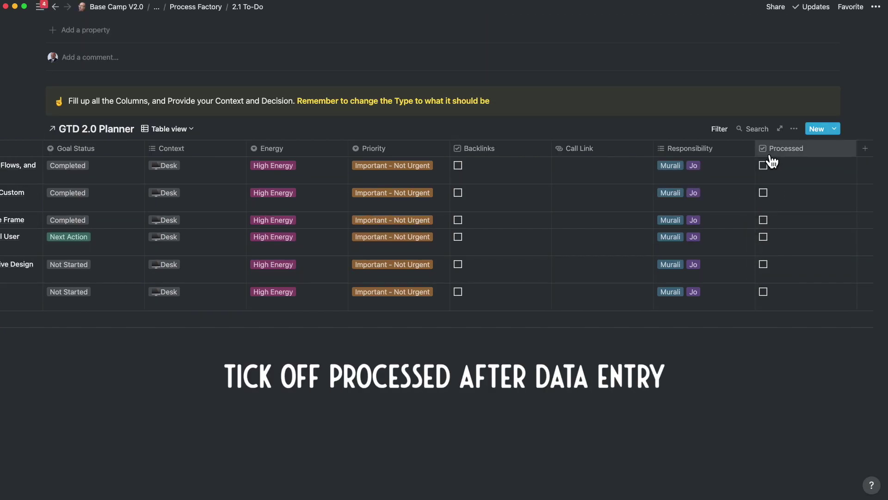
pyautogui.scroll(5, 771, 161)
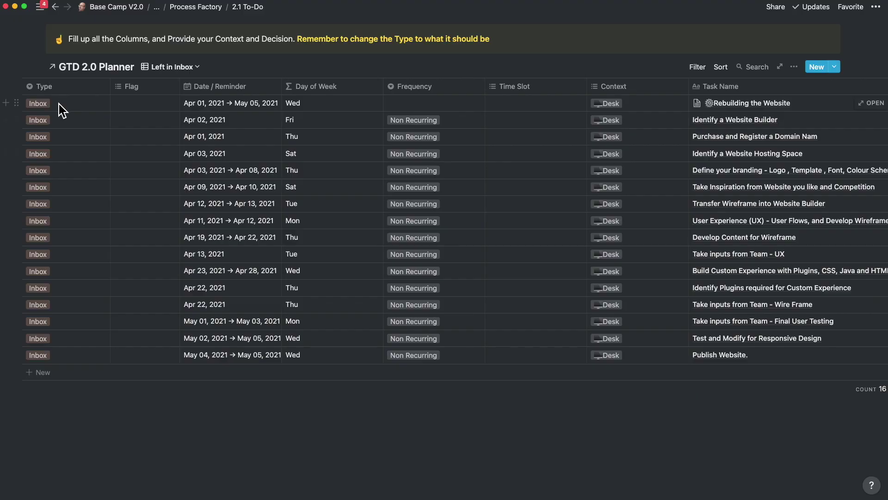
# In the Left in Inbox view, change the Type to Project for "Rebuilding the Website" and Project Task for the builder, domain and hosting tasks.
pyautogui.click(60, 104)
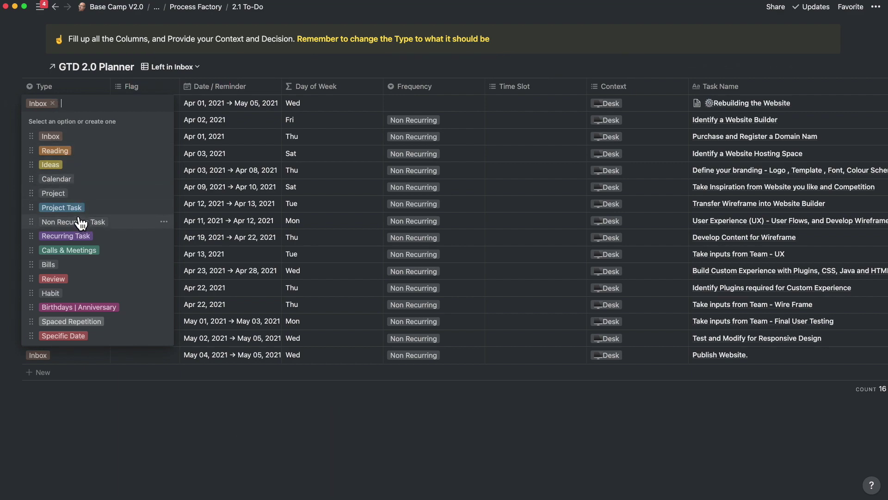
pyautogui.click(66, 196)
pyautogui.click(68, 104)
pyautogui.click(70, 207)
pyautogui.click(67, 105)
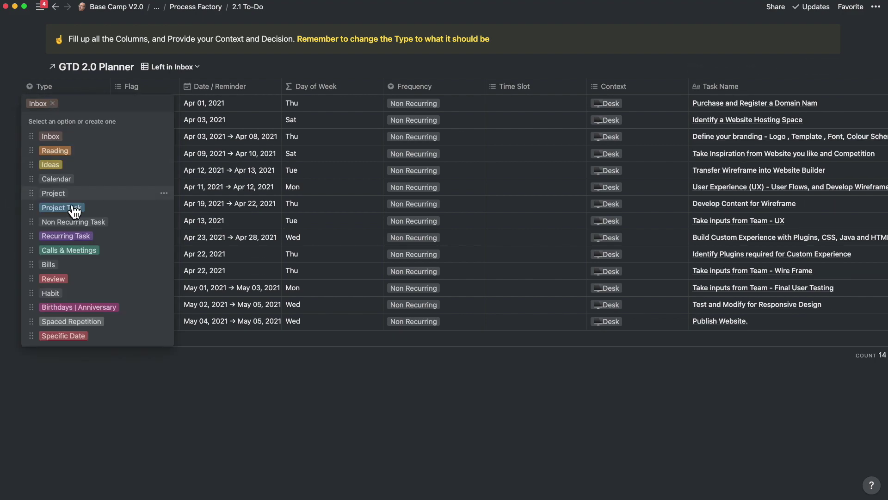
pyautogui.click(73, 207)
pyautogui.click(67, 104)
pyautogui.click(70, 207)
# Change the Type to Project Task for the branding, inspiration, wireframe transfer and User Experience tasks.
pyautogui.click(66, 119)
pyautogui.click(72, 223)
pyautogui.click(67, 135)
pyautogui.click(73, 239)
pyautogui.click(67, 151)
pyautogui.click(75, 257)
pyautogui.click(67, 169)
pyautogui.click(73, 273)
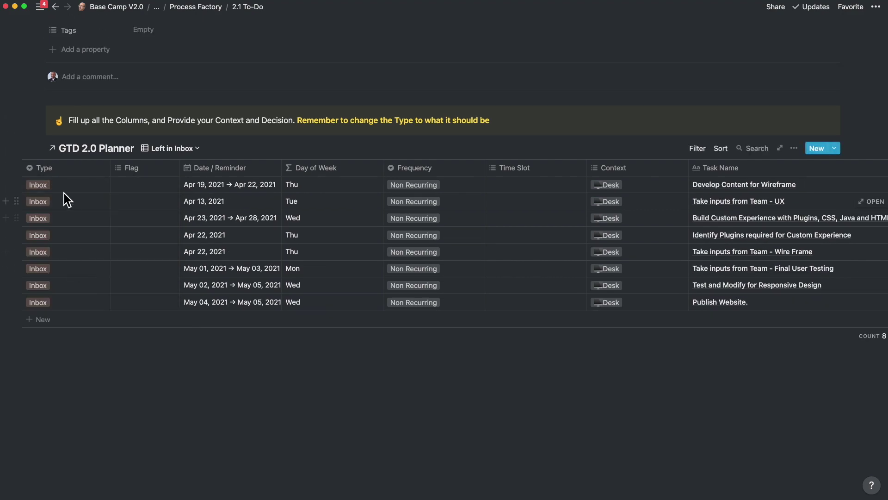
# Change the Type to Project Task for Develop Content, Build Custom Experience, Identify Plugins, and the team UX and Wire Frame input tasks.
pyautogui.click(64, 202)
pyautogui.click(72, 307)
pyautogui.click(65, 220)
pyautogui.click(74, 323)
pyautogui.click(68, 236)
pyautogui.click(77, 341)
pyautogui.click(68, 253)
pyautogui.click(76, 355)
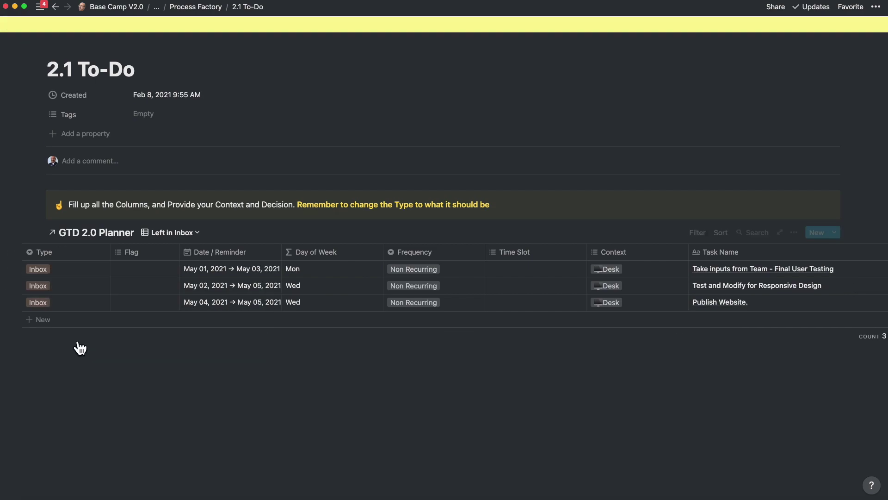
# Set the Sub Project Name to Branding for the branding task and "Initial Website Configuration" for the hosting, domain and builder tasks.
pyautogui.press('Return')
pyautogui.press('Return')
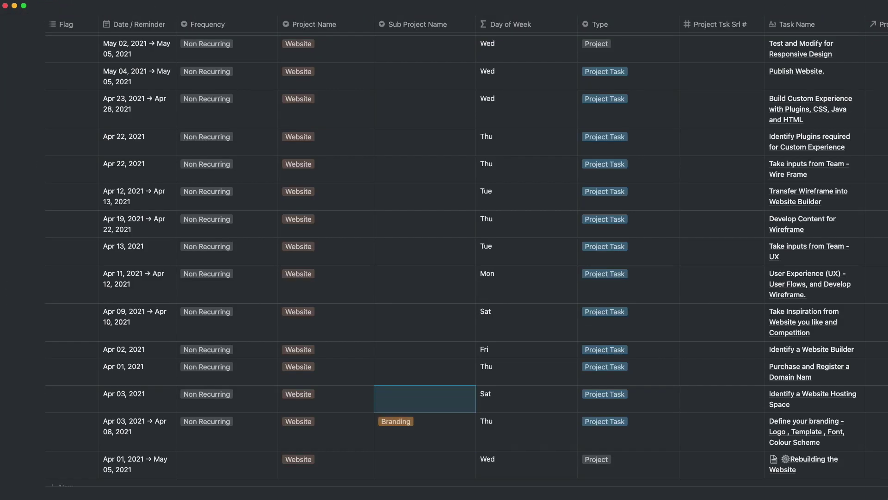
pyautogui.write('Initial Website Configuration')
# Set the Sub Project Name to Branding for the inspiration task and UX for the User Experience and "Take inputs from Team - UX" tasks.
pyautogui.press('Return')
pyautogui.press('super+c')
pyautogui.press('Up')
pyautogui.press('super+v')
pyautogui.press('Up')
pyautogui.press('super+v')
pyautogui.press('Up')
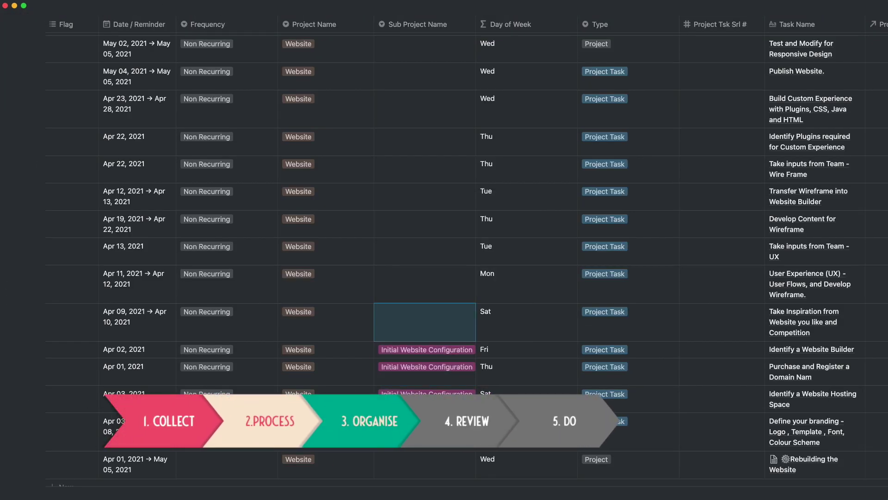
pyautogui.write('UX')
# Set the Sub Project Name to Wireframe for the Develop Content, Transfer Wireframe and "Take inputs from Team - Wire Frame" tasks.
pyautogui.press('Return')
pyautogui.hotkey('ctrl', 'c')
pyautogui.press('Up')
pyautogui.hotkey('ctrl', 'v')
# Set the Sub Project Name to Build for the Identify Plugins, Build Custom Experience and Publish Website tasks.
pyautogui.press('Up')
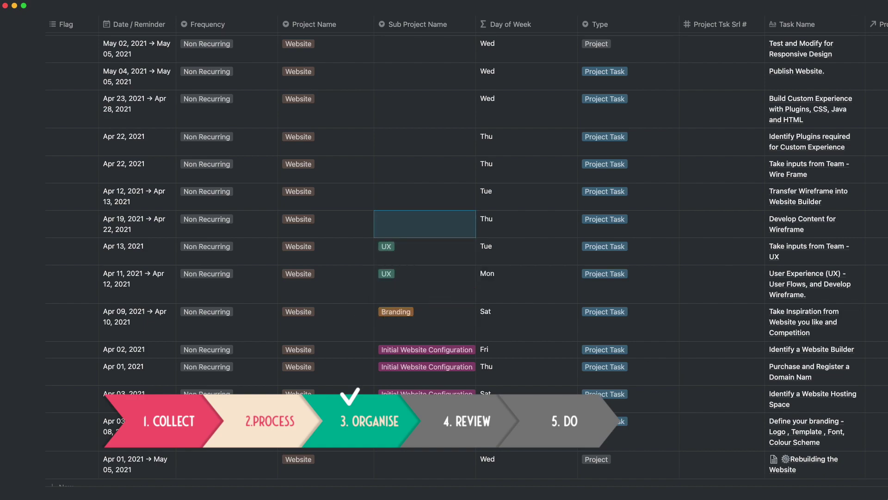
pyautogui.write('Wireframe')
pyautogui.press('Return')
pyautogui.hotkey('ctrl', 'c')
pyautogui.press('Up')
pyautogui.hotkey('ctrl', 'v')
pyautogui.press('Up')
pyautogui.hotkey('ctrl', 'v')
pyautogui.press('Up')
pyautogui.write('Build')
pyautogui.press('Return')
pyautogui.hotkey('ctrl', 'c')
pyautogui.press('Up')
pyautogui.hotkey('ctrl', 'v')
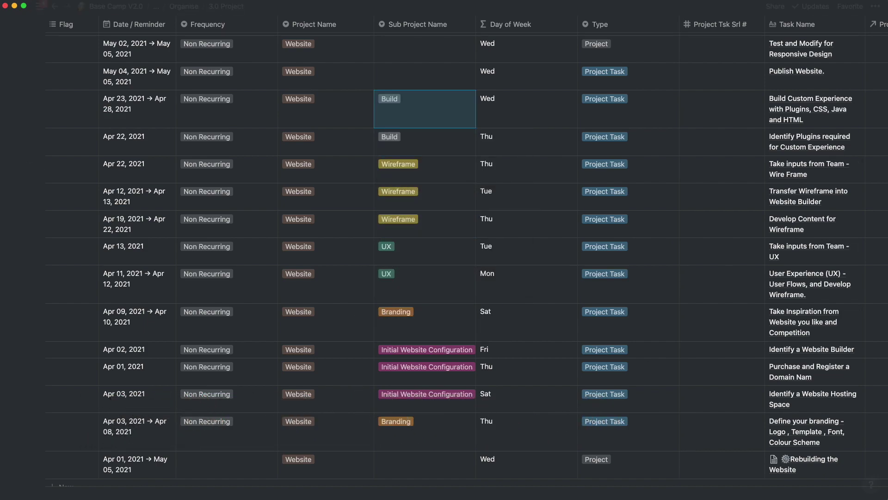
pyautogui.press('Up')
pyautogui.hotkey('ctrl', 'v')
pyautogui.press('Up')
pyautogui.hotkey('ctrl', 'v')
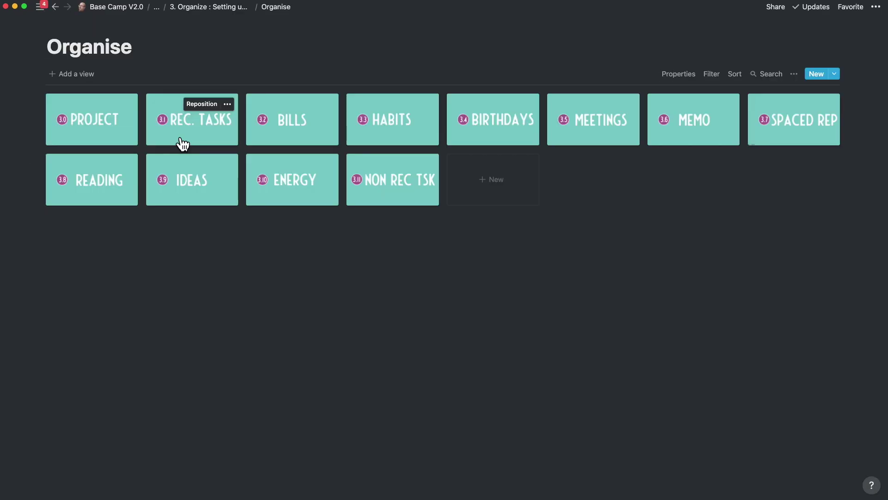
# Open the 3.0 Project page in full and look over the organised website tasks in the GTD 2.0 Planner table.
pyautogui.click(111, 130)
pyautogui.click(241, 45)
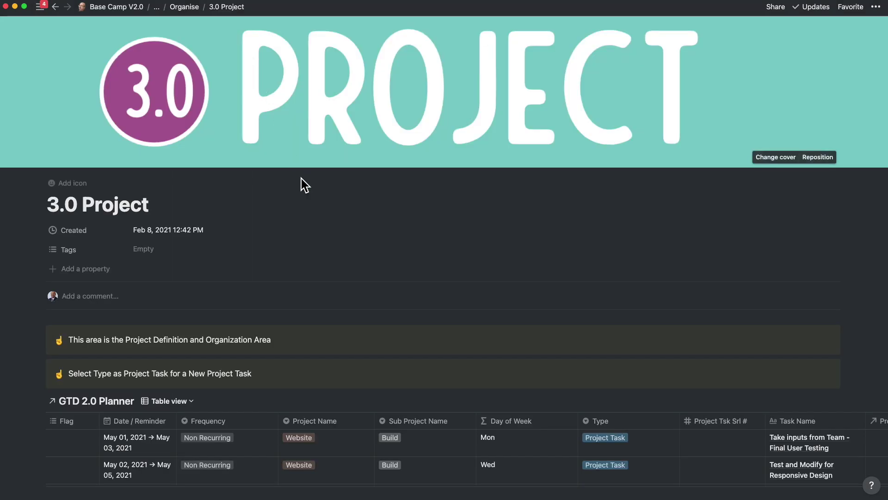
pyautogui.scroll(-15, 301, 178)
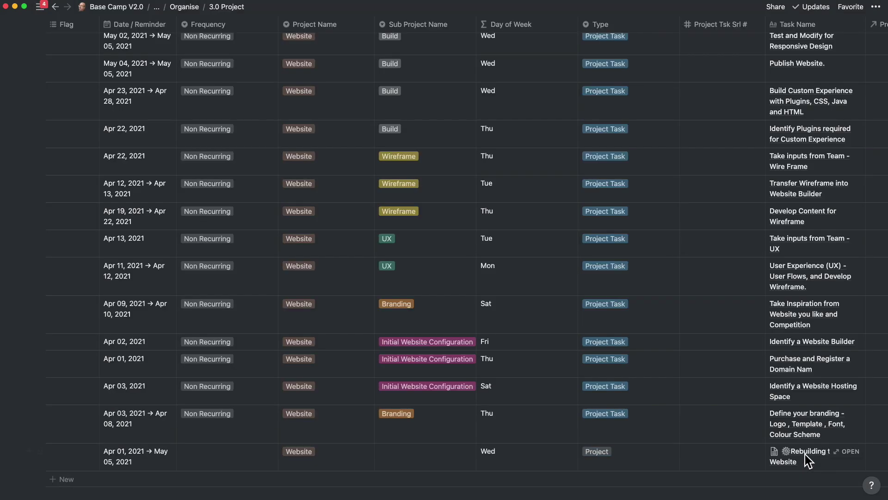
pyautogui.scroll(10, 688, 312)
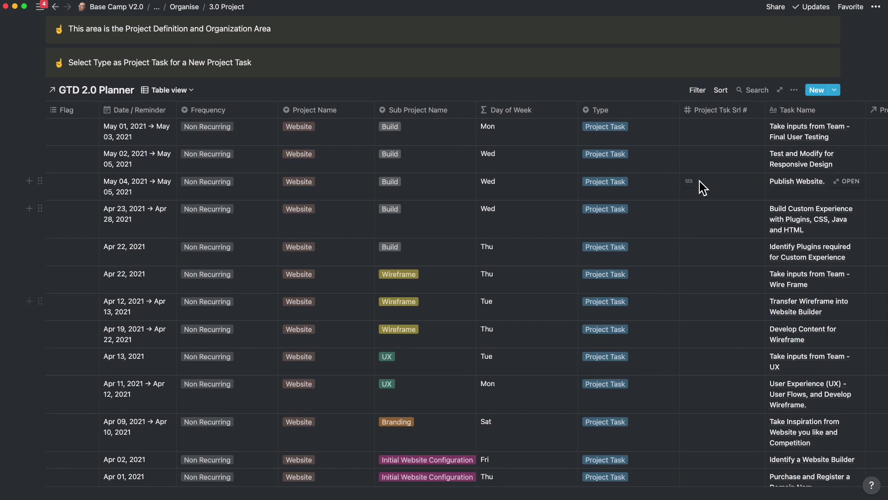
pyautogui.scroll(7, 316, 329)
pyautogui.scroll(-5, 316, 328)
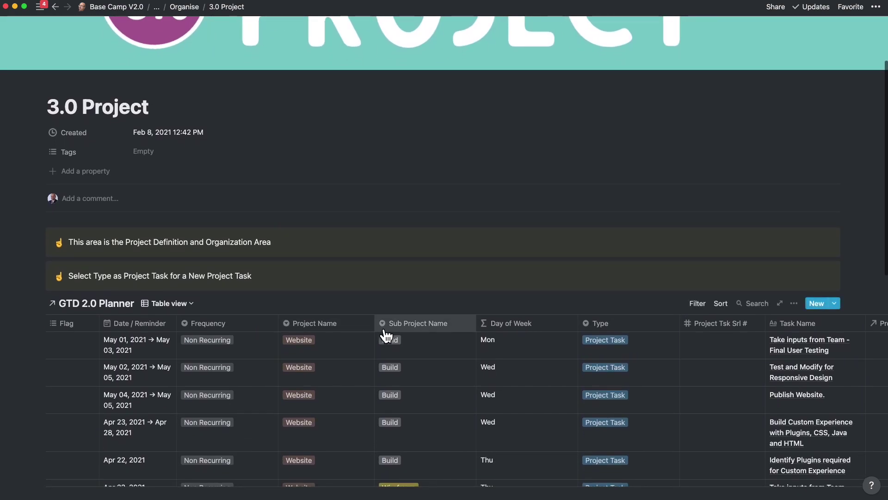
pyautogui.scroll(-5, 385, 317)
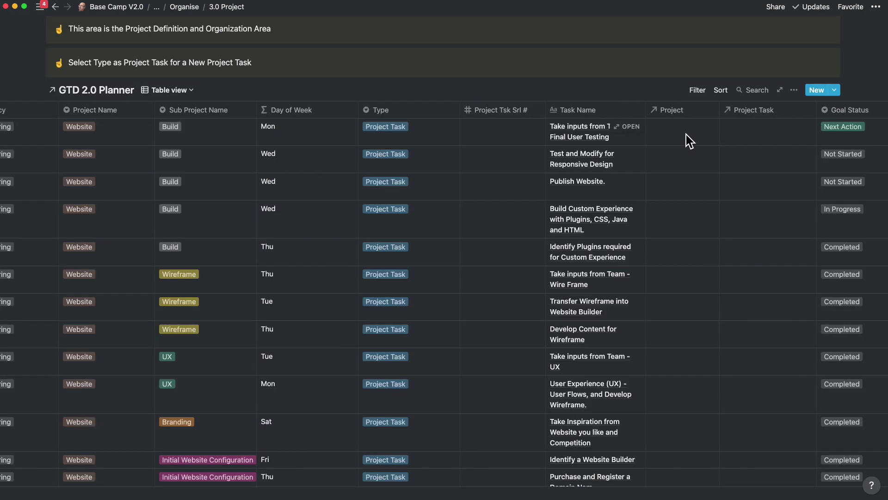
# Link the "Take inputs from Team - Final User Testing" task to the Rebuilding the Website project, searching with the gear symbol.
pyautogui.click(686, 134)
pyautogui.press('ctrl+super+space')
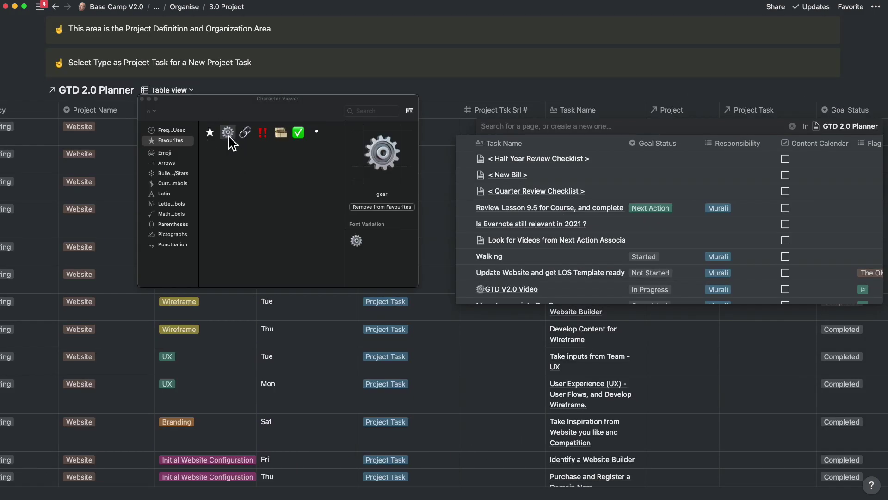
pyautogui.click(142, 99)
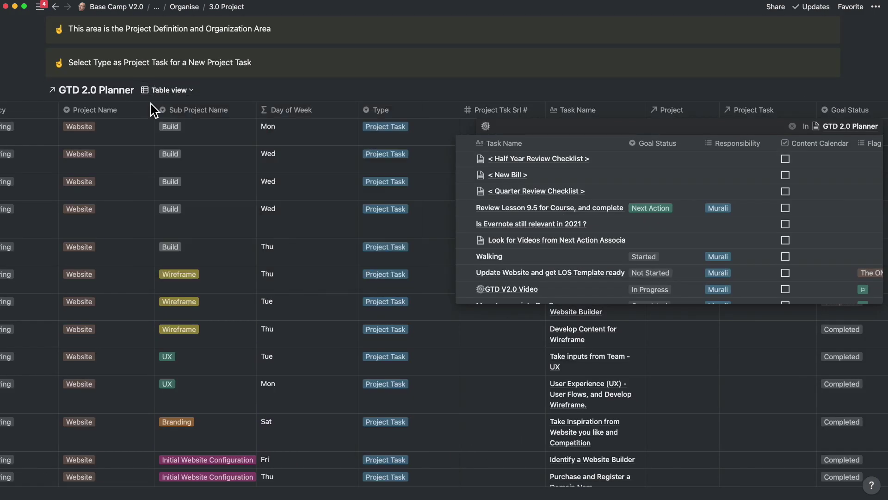
pyautogui.scroll(-5, 492, 212)
pyautogui.scroll(-2, 504, 227)
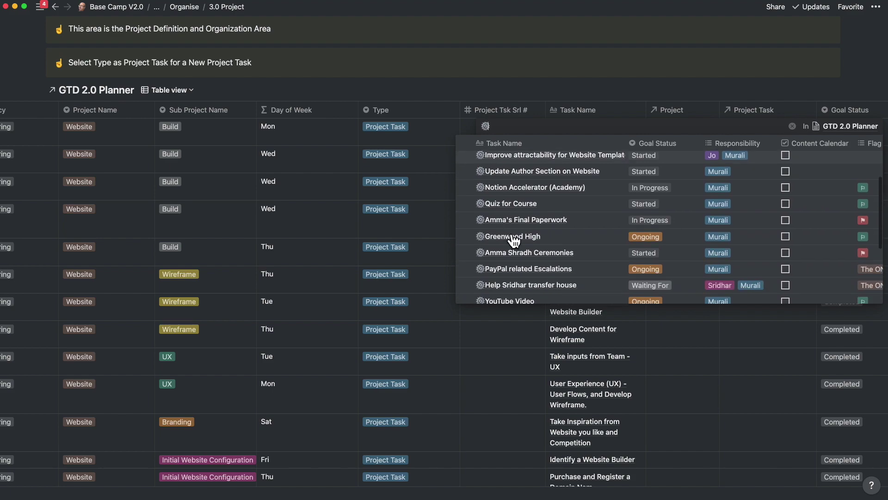
pyautogui.scroll(-4, 522, 221)
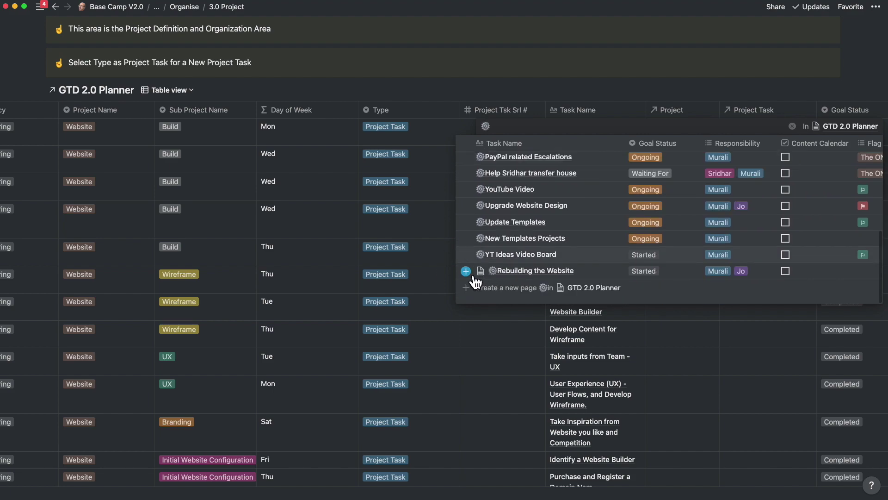
pyautogui.click(445, 102)
# Copy the Rebuilding the Website project link to the Test and Modify for Responsive Design and Publish Website tasks.
pyautogui.press('super+c')
pyautogui.press('Up')
pyautogui.press('Up')
pyautogui.hotkey('shift', 'Down')
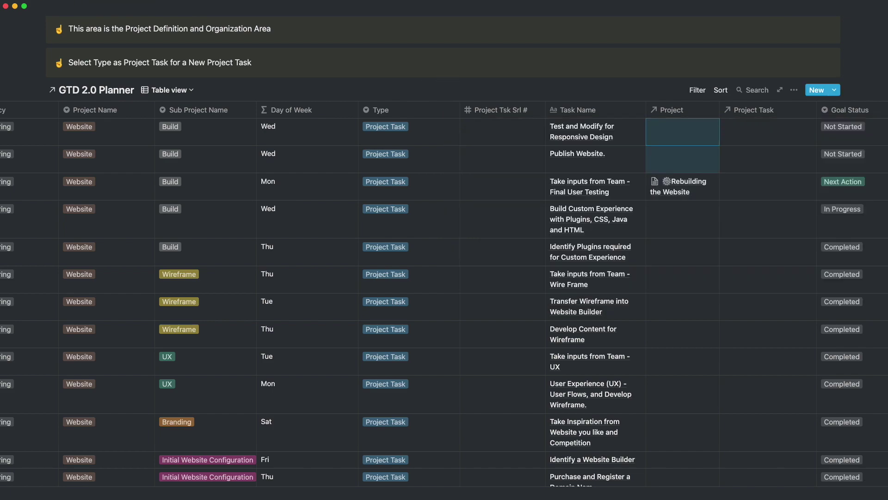
pyautogui.press('super+v')
# Copy the Rebuilding the Website project link to all tasks from Build Custom Experience down to Purchase and Register a Domain.
pyautogui.press('Down')
pyautogui.press('Down')
pyautogui.press('Down')
pyautogui.hotkey('shift', 'Down')
pyautogui.hotkey('shift', 'Down')
pyautogui.hotkey('shift', 'Down')
pyautogui.hotkey('shift', 'Down')
pyautogui.hotkey('shift', 'Down')
pyautogui.hotkey('shift', 'Down')
pyautogui.hotkey('shift', 'Down')
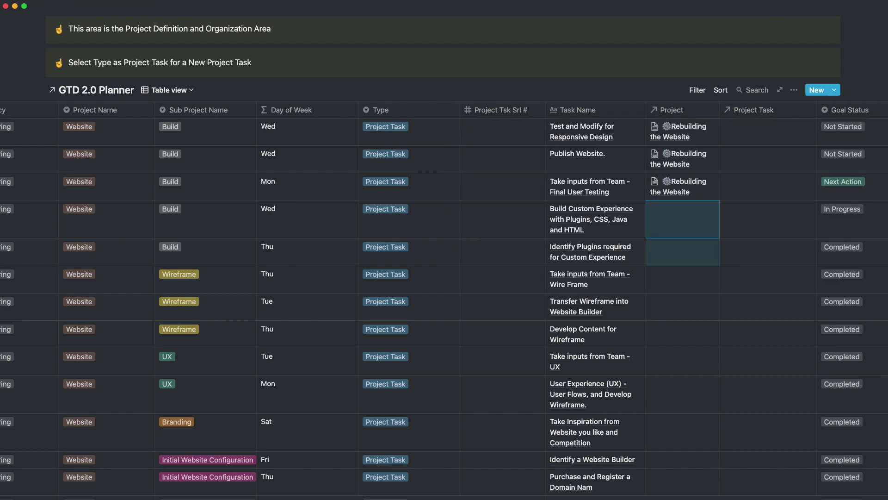
pyautogui.hotkey('shift', 'Down')
pyautogui.hotkey('shift', 'Down')
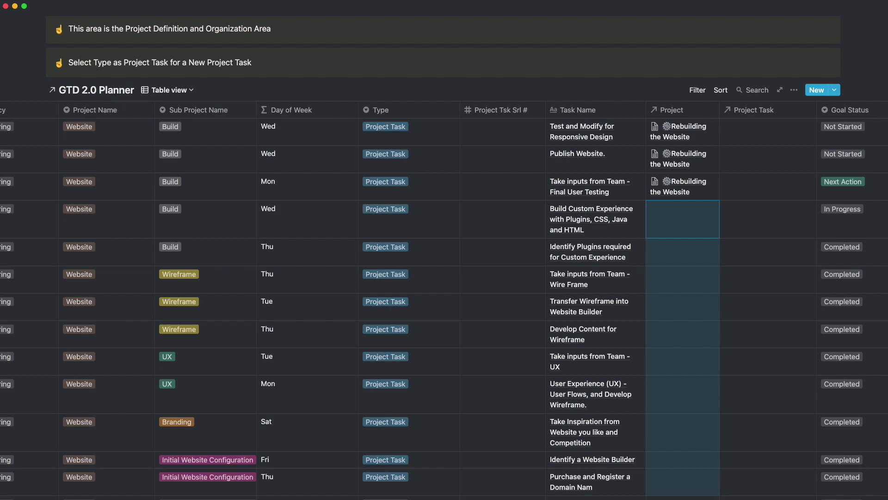
pyautogui.hotkey('ctrl', 'v')
# Copy the Rebuilding the Website project link to the Identify a Website Hosting Space and Define your branding tasks.
pyautogui.press('Down')
pyautogui.press('Down')
pyautogui.press('Down')
pyautogui.press('Down')
pyautogui.press('Down')
pyautogui.press('Down')
pyautogui.press('Down')
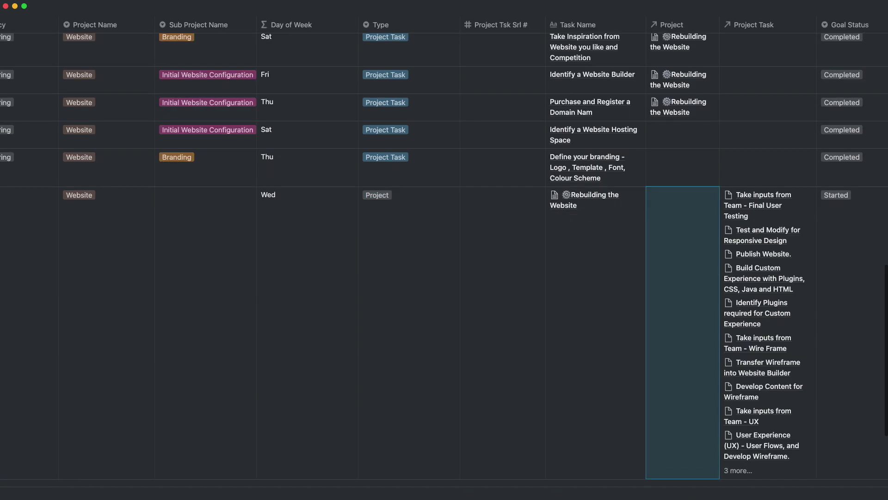
pyautogui.press('Up')
pyautogui.press('Up')
pyautogui.hotkey('ctrl', 'v')
pyautogui.press('Down')
pyautogui.hotkey('ctrl', 'v')
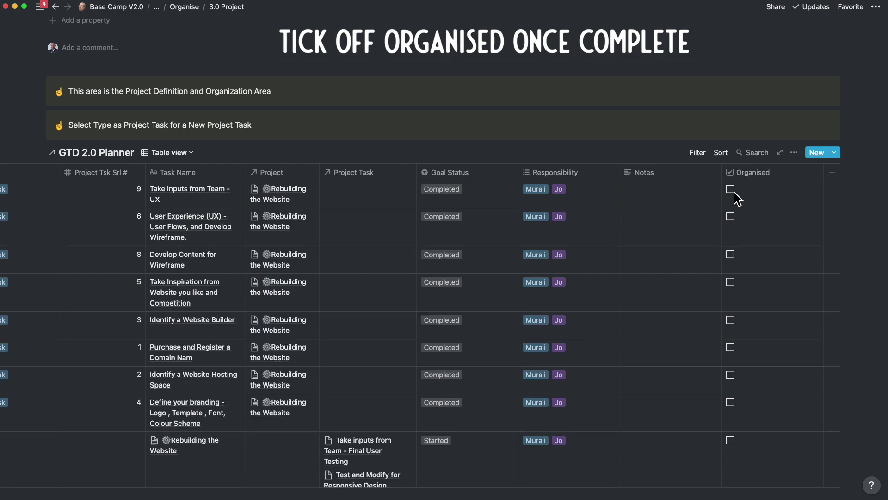
# Open the 4.8 Projects review page in full and bring up the filter of its Project Tasks view.
pyautogui.scroll(-10, 737, 197)
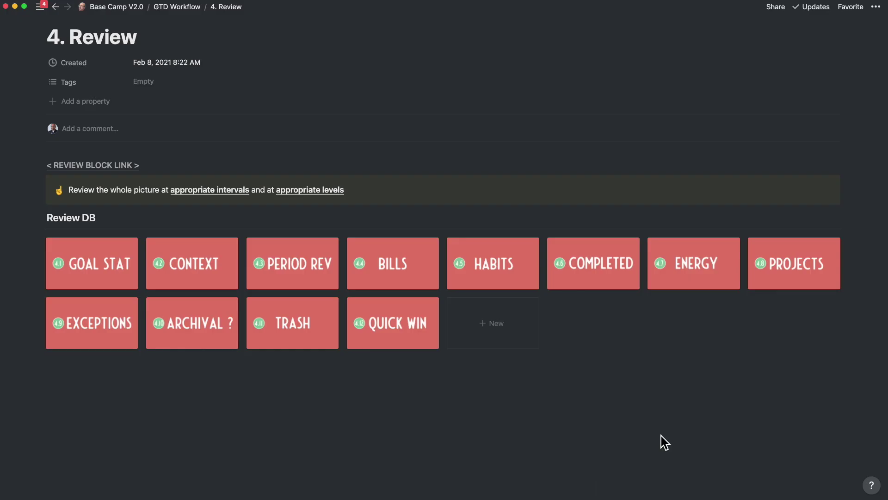
pyautogui.click(780, 285)
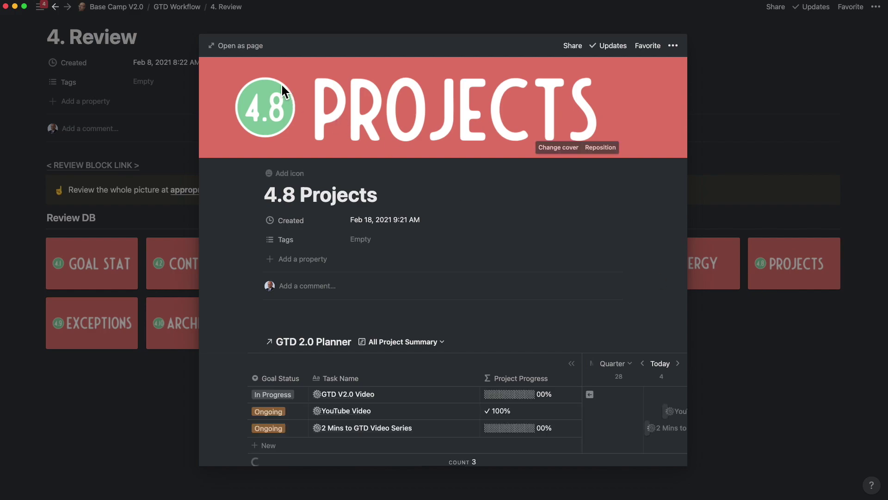
pyautogui.click(240, 45)
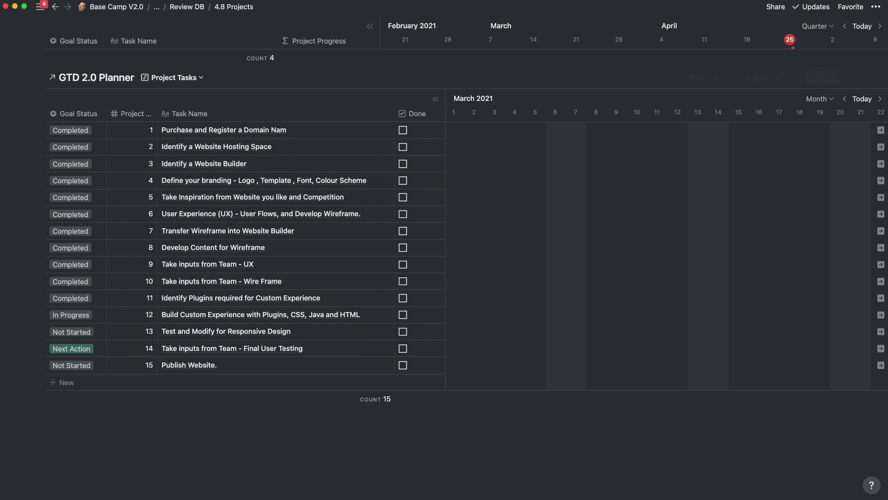
pyautogui.click(697, 78)
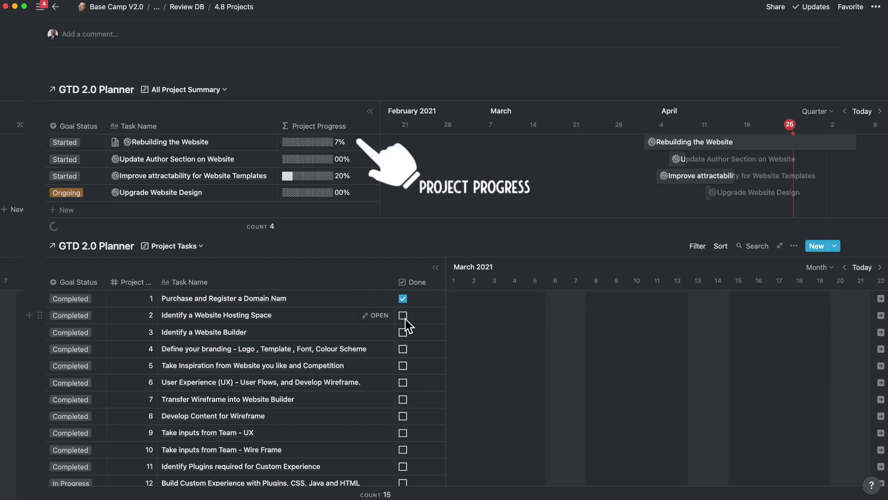
# Mark the Identify a Website Hosting Space and Identify a Website Builder tasks as done.
pyautogui.click(403, 315)
pyautogui.click(403, 332)
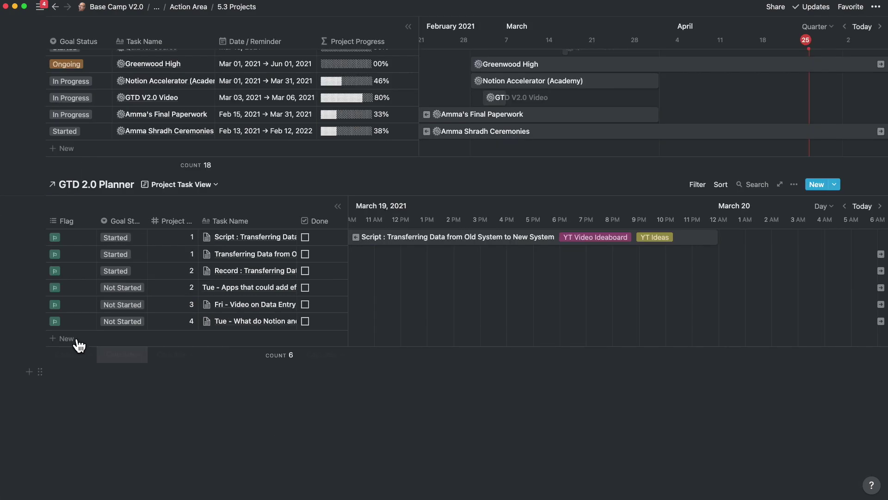
# On the 5.3 Projects page, open the Flag options of the first task in the Project Task View.
pyautogui.click(84, 239)
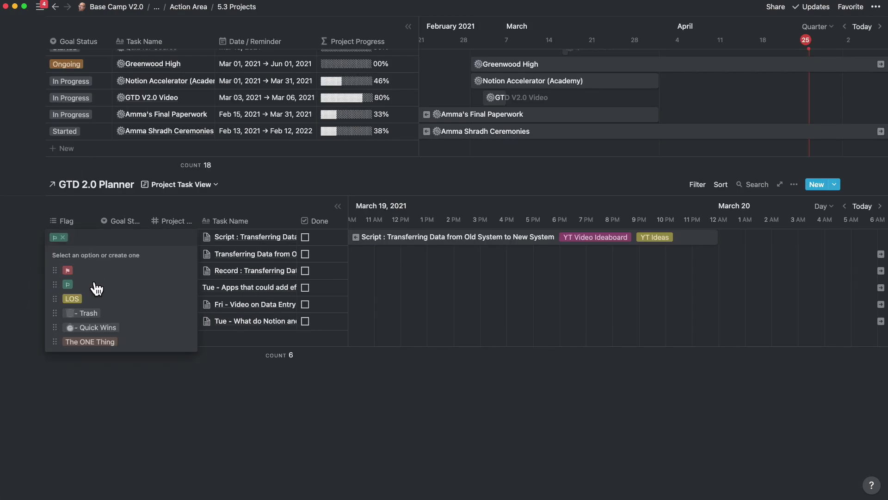